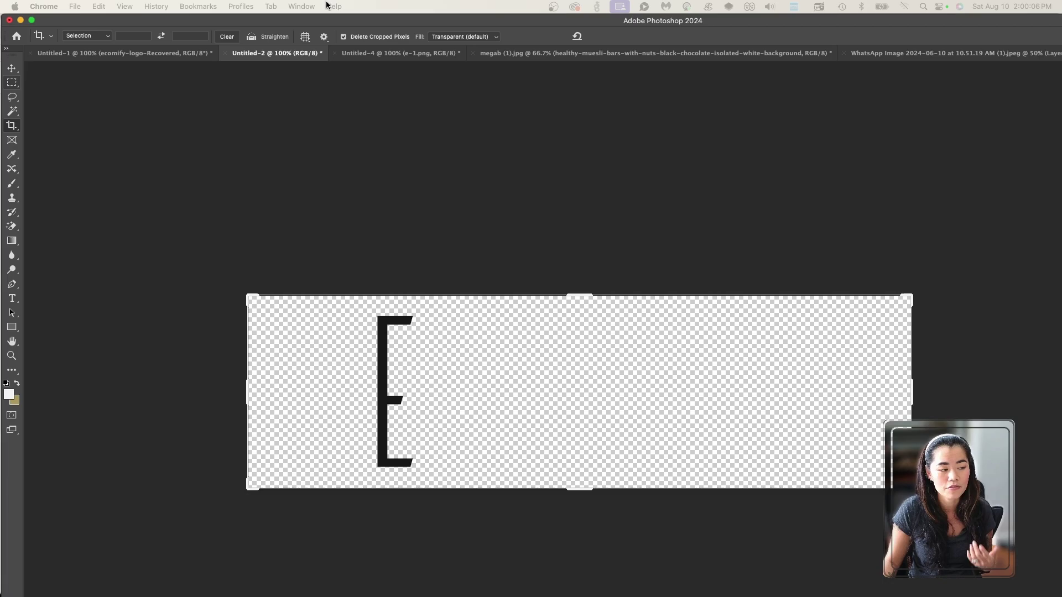
Maximize the Photoshop window, commit a crop of the canvas, and select the Move tool
left_click(326, 22)
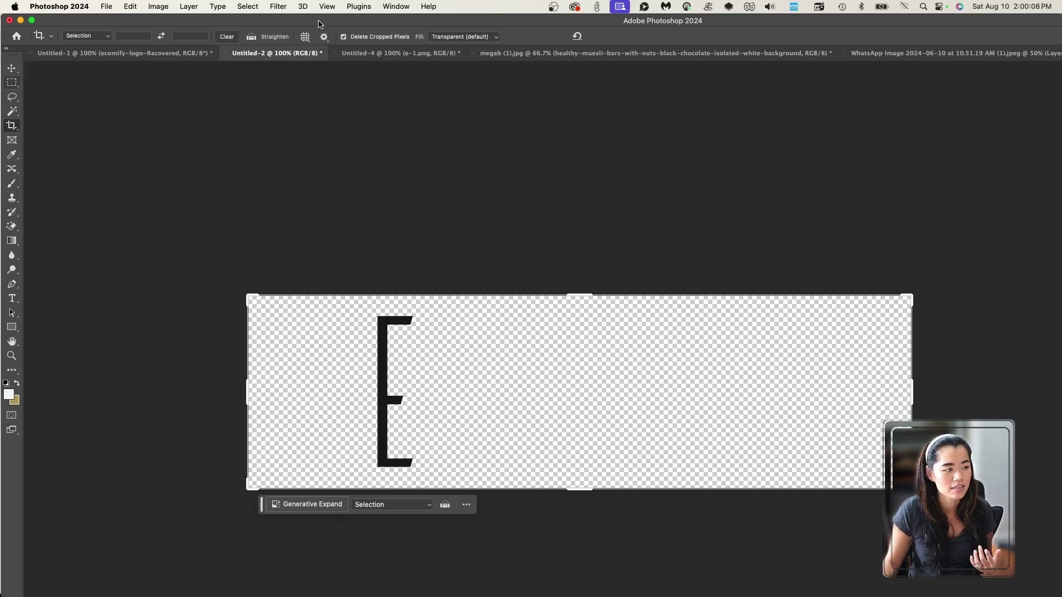
double_click(332, 22)
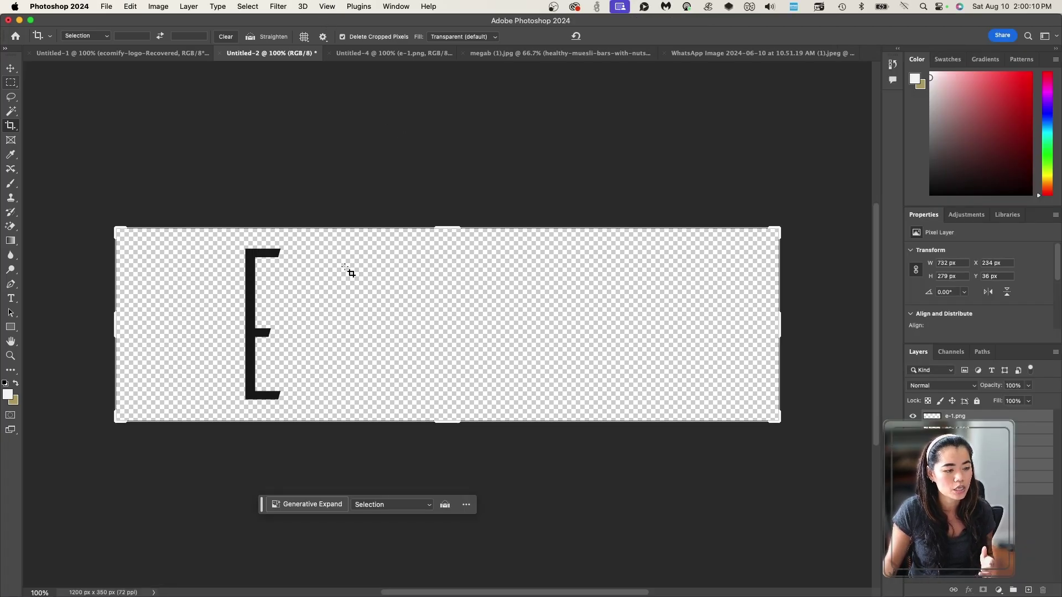
left_click(271, 264)
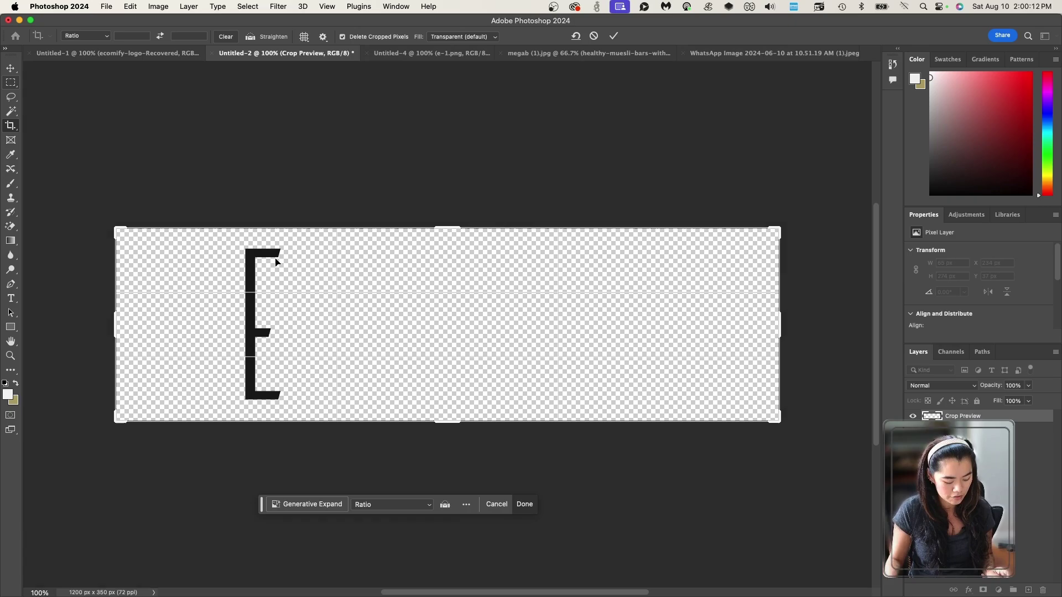
left_click(613, 35)
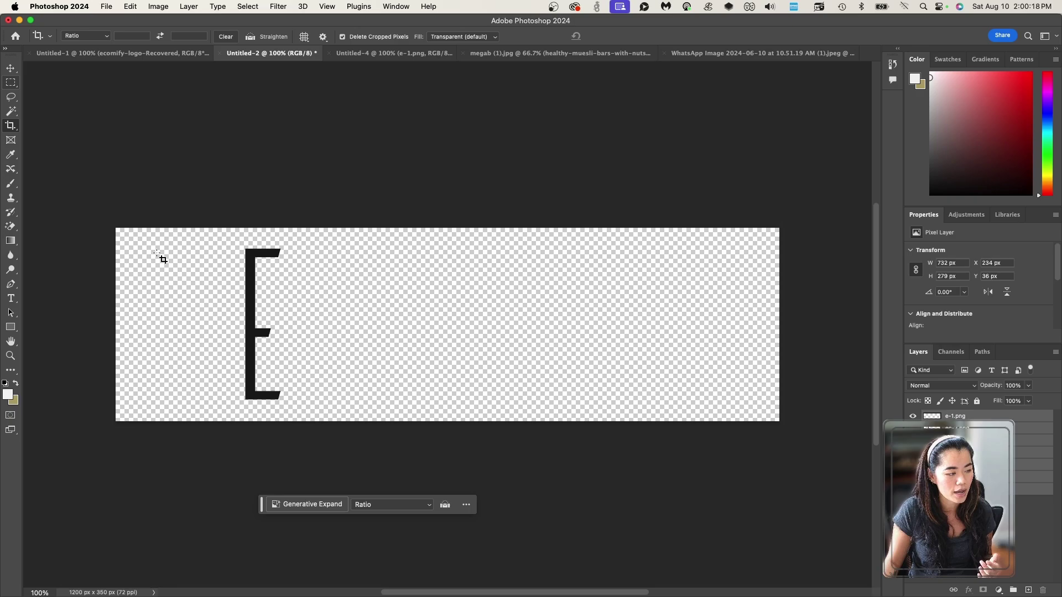
left_click(10, 68)
Open ecomify--7.png from the Downloads folder
key("super+o")
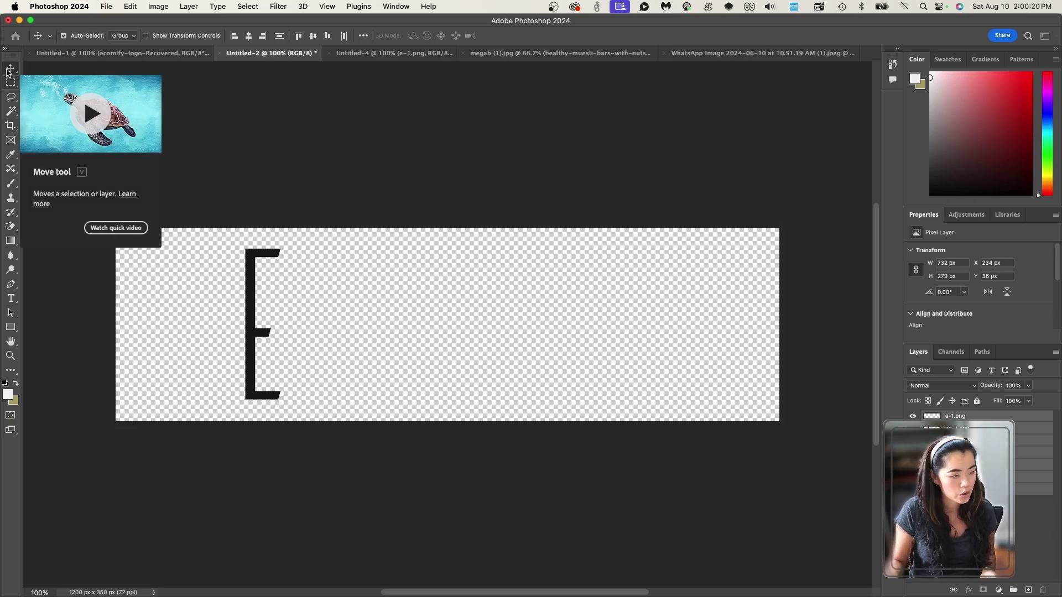
left_click(90, 135)
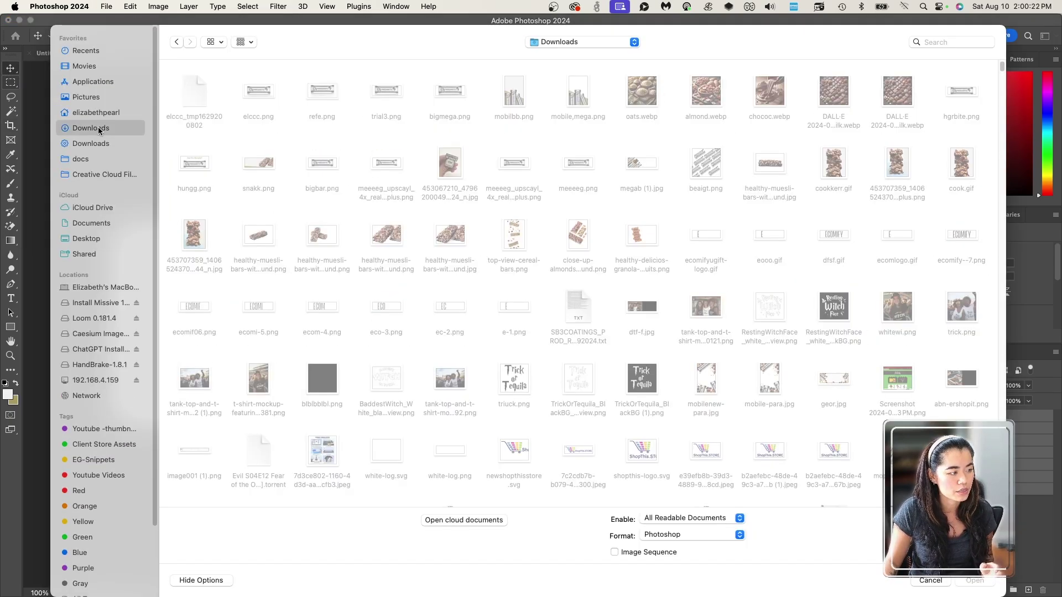
left_click(95, 144)
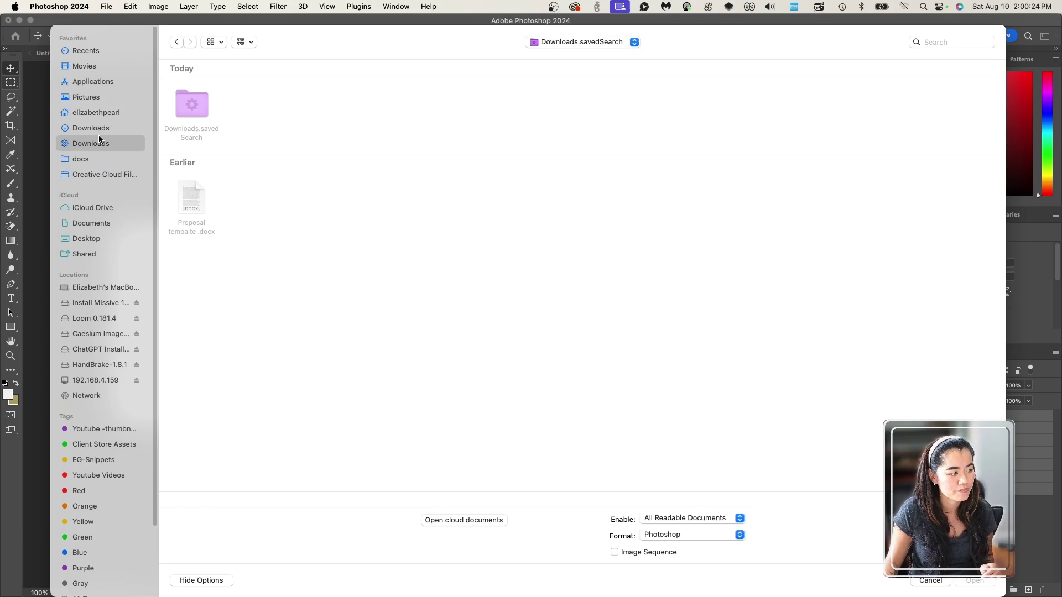
left_click(97, 135)
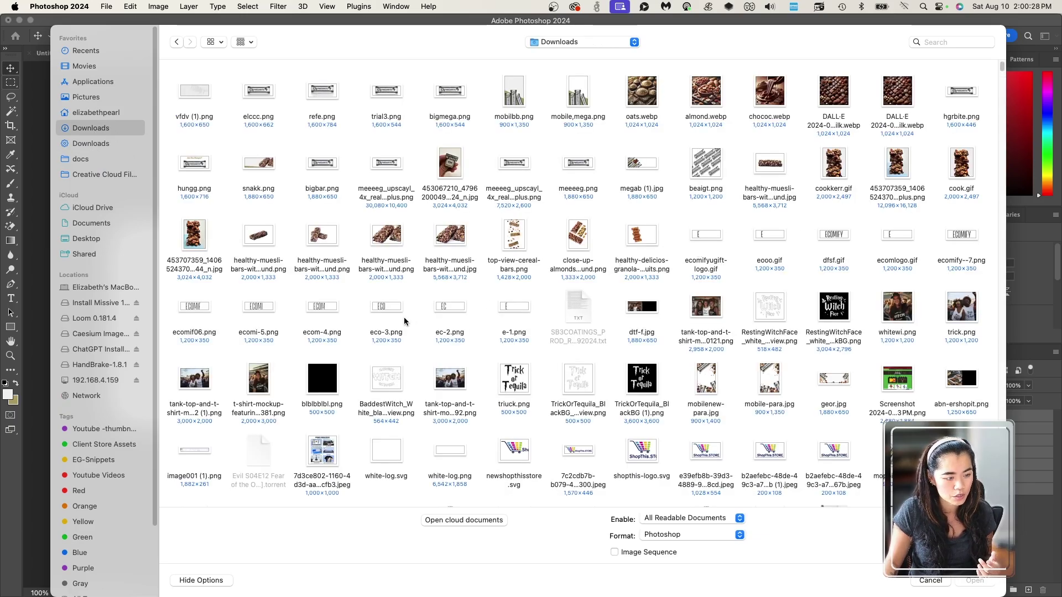
double_click(962, 237)
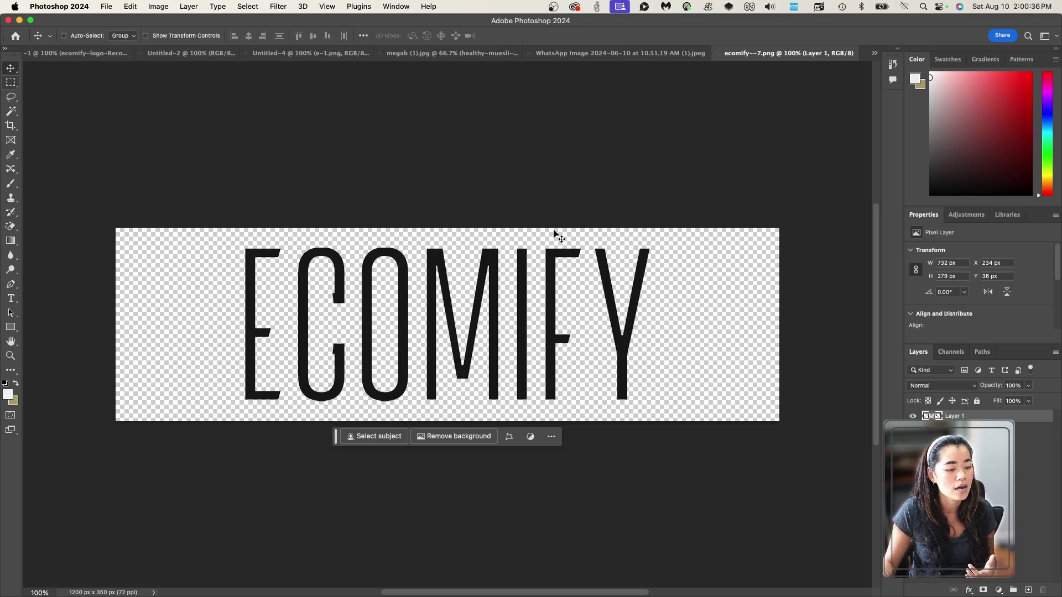
Erase the letters C, O, M, I, F and Y with the Magic Eraser
left_click(11, 227)
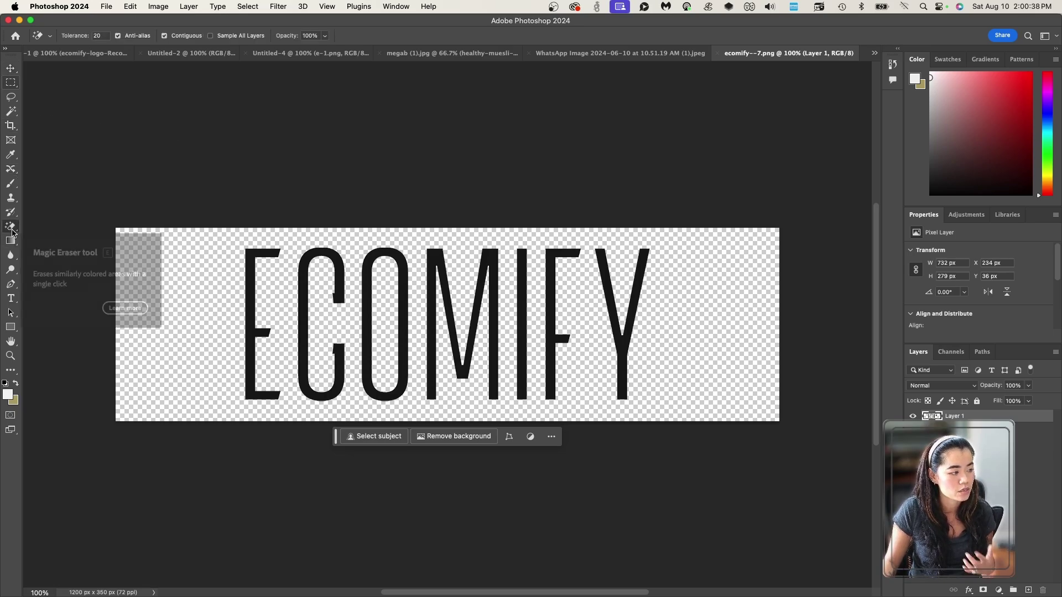
left_click(321, 259)
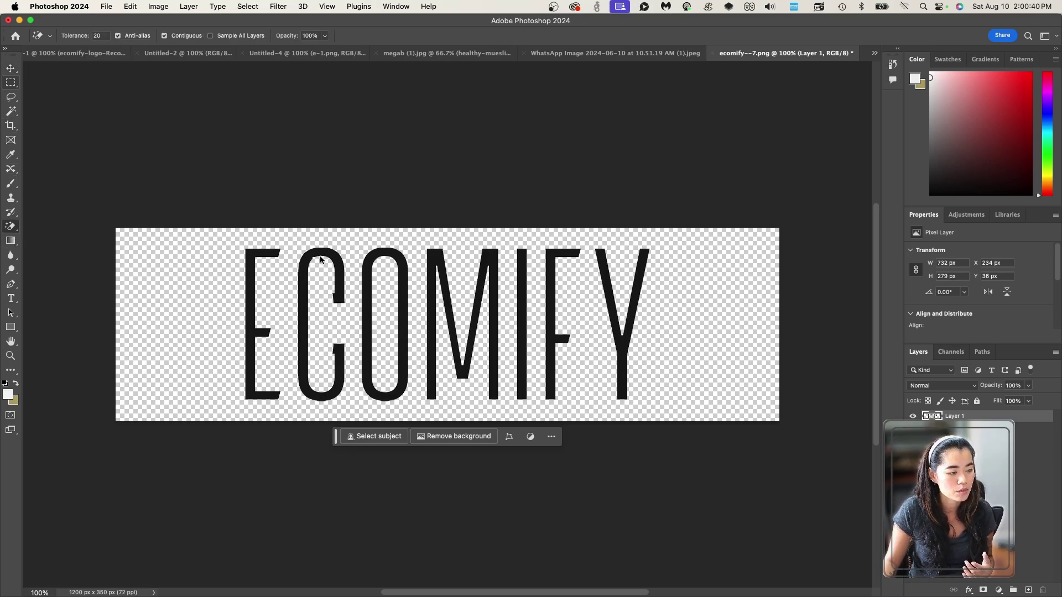
left_click(329, 258)
left_click(378, 250)
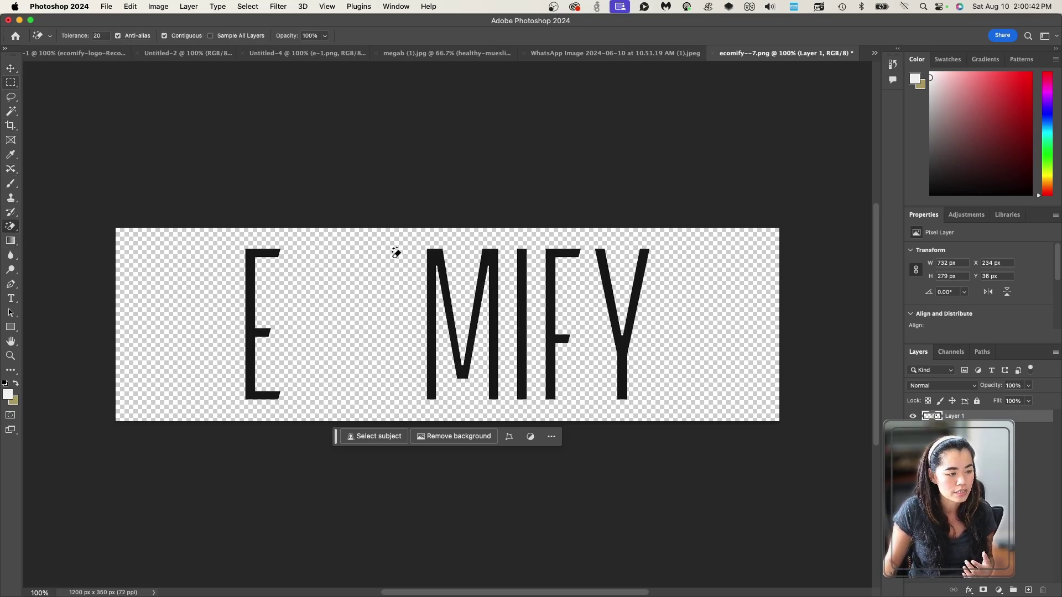
left_click(437, 250)
left_click(520, 253)
left_click(558, 254)
left_click(606, 254)
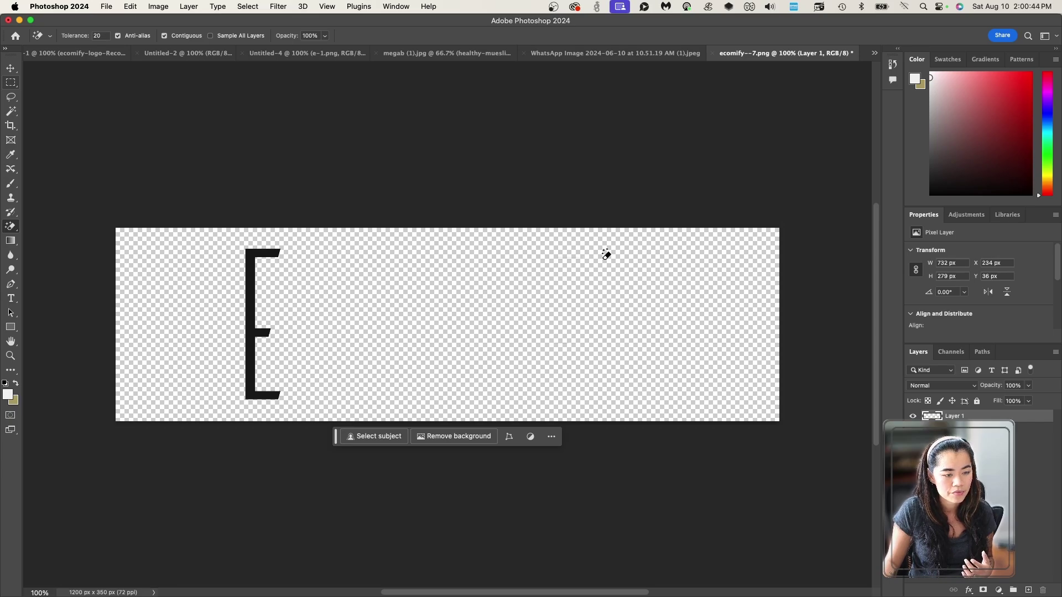
Open Save for Web, cancel it, and undo the letter erasures
key("super+alt+shift+s")
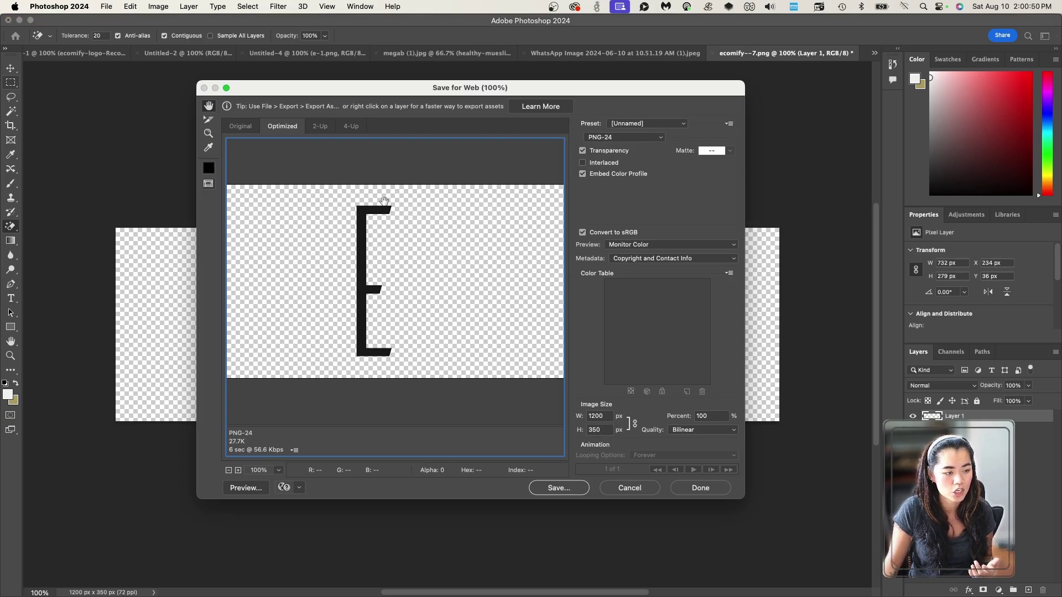
left_click(637, 489)
key("super+z")
key("super+z")
key("super+z")
key("super+z")
key("super+z")
key("super+z")
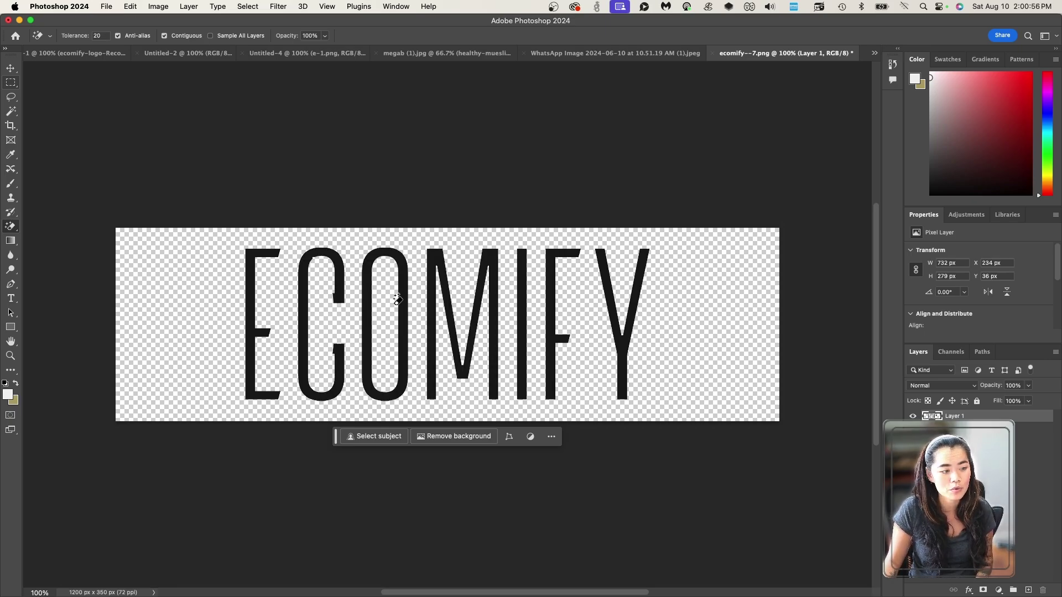
Erase O, M, I, F and Y again, undo to restore them, then press Cmd+O
left_click(405, 292)
left_click(432, 306)
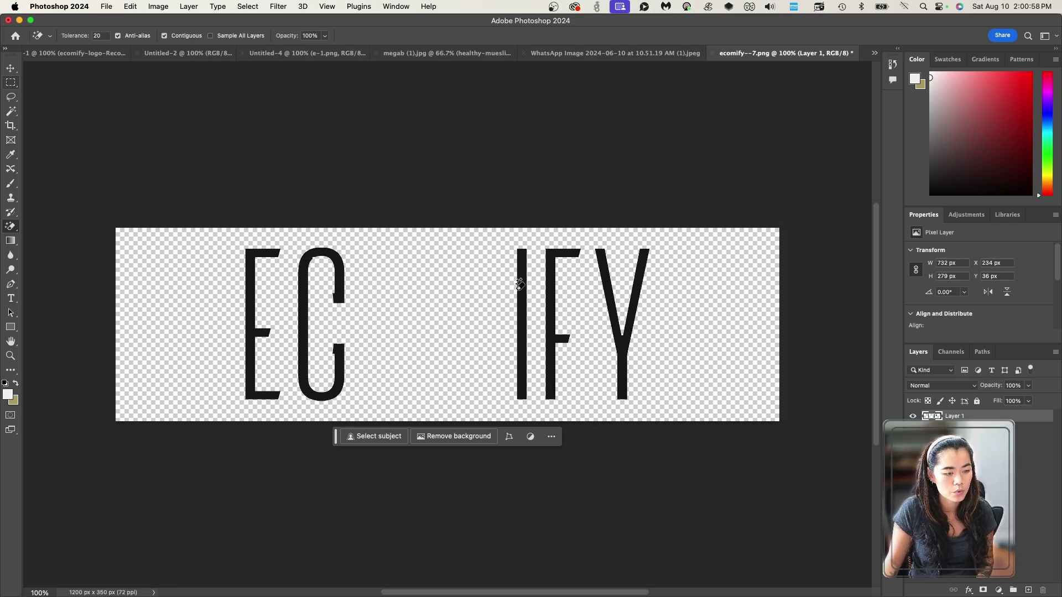
left_click(520, 281)
left_click(551, 283)
left_click(607, 285)
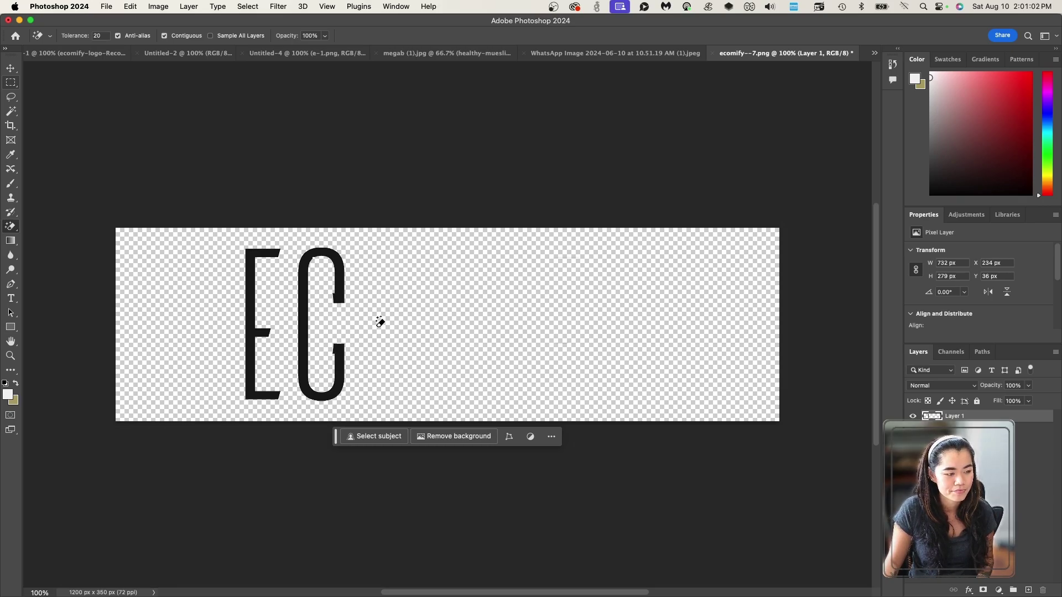
key("super+z")
key("super+z")
key("super+z")
key("super+z")
key("super+z")
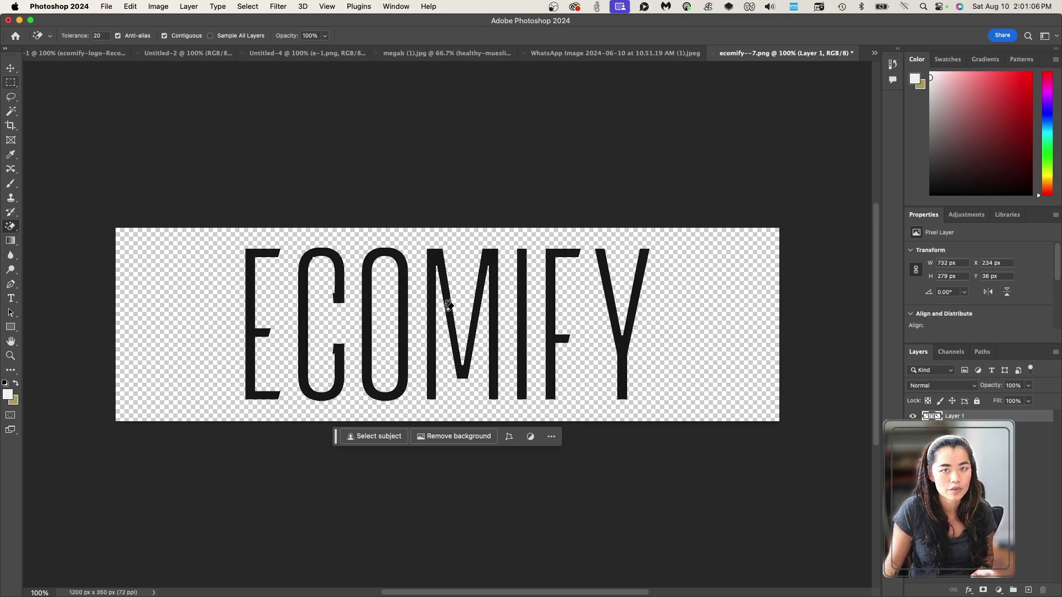
key("super+o")
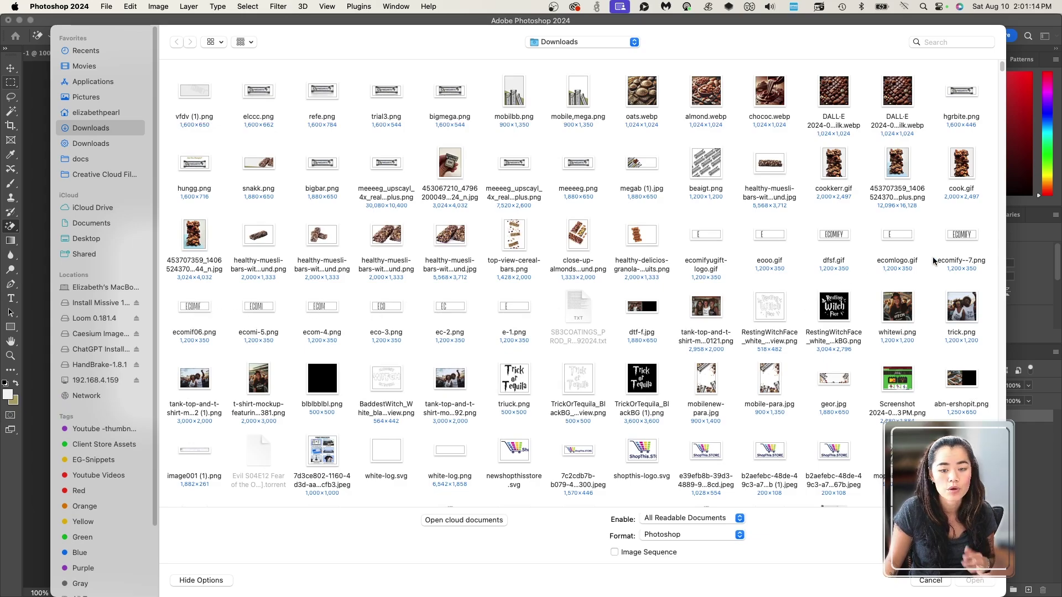
Reopen ecomify--7.png from Downloads and select the Move tool
double_click(967, 245)
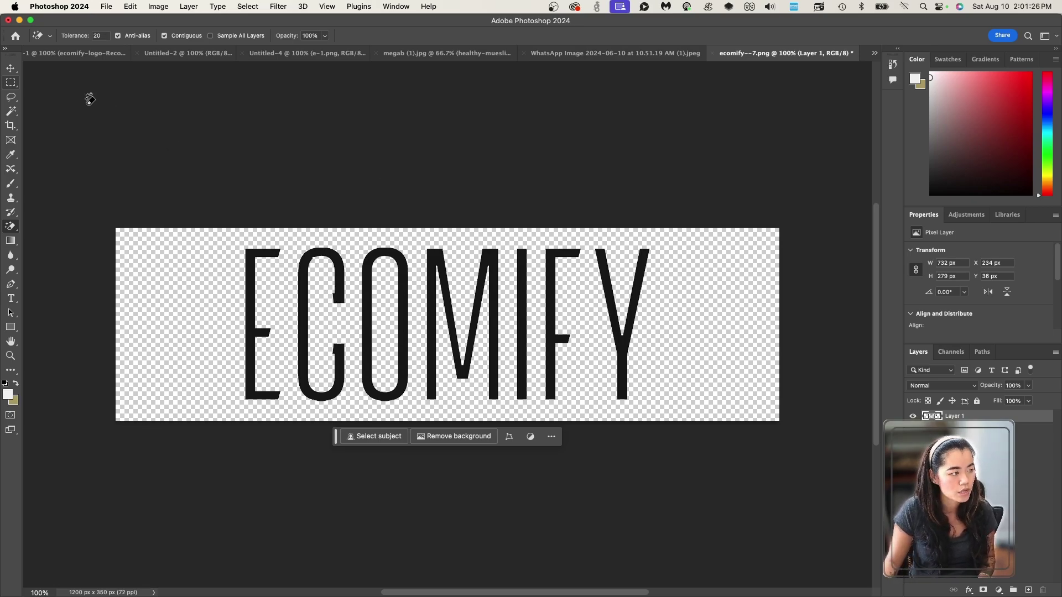
left_click(10, 71)
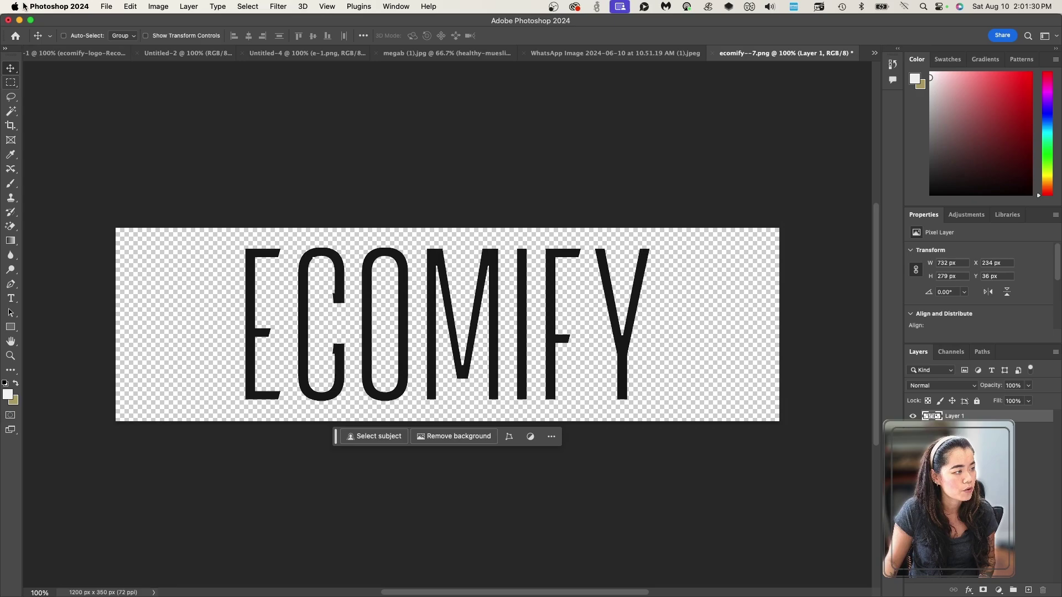
Start File > Scripts > Load Files into Stack
left_click(46, 7)
mouse_move(113, 6)
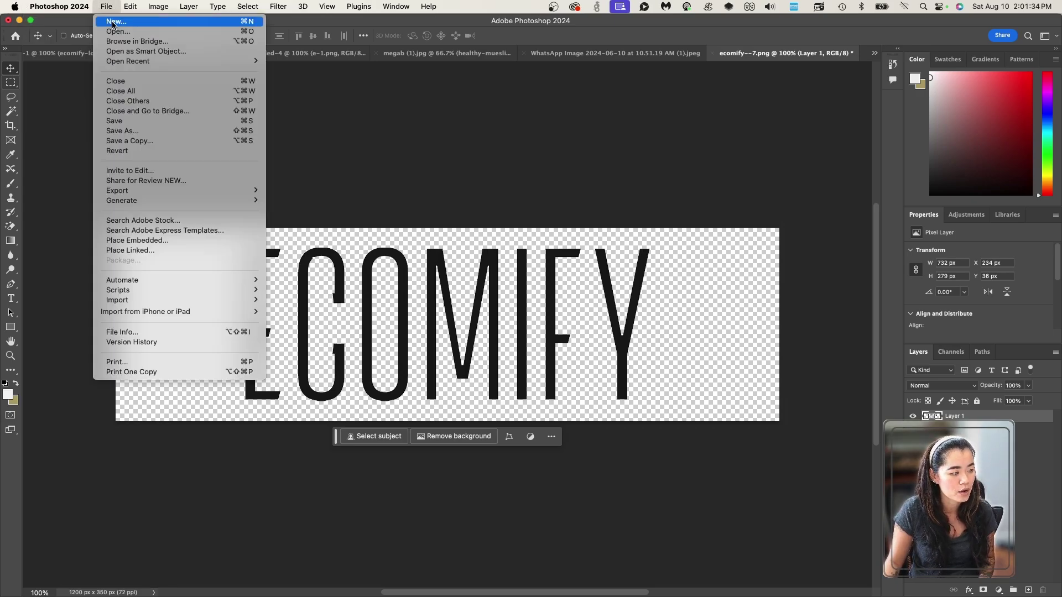
mouse_move(128, 290)
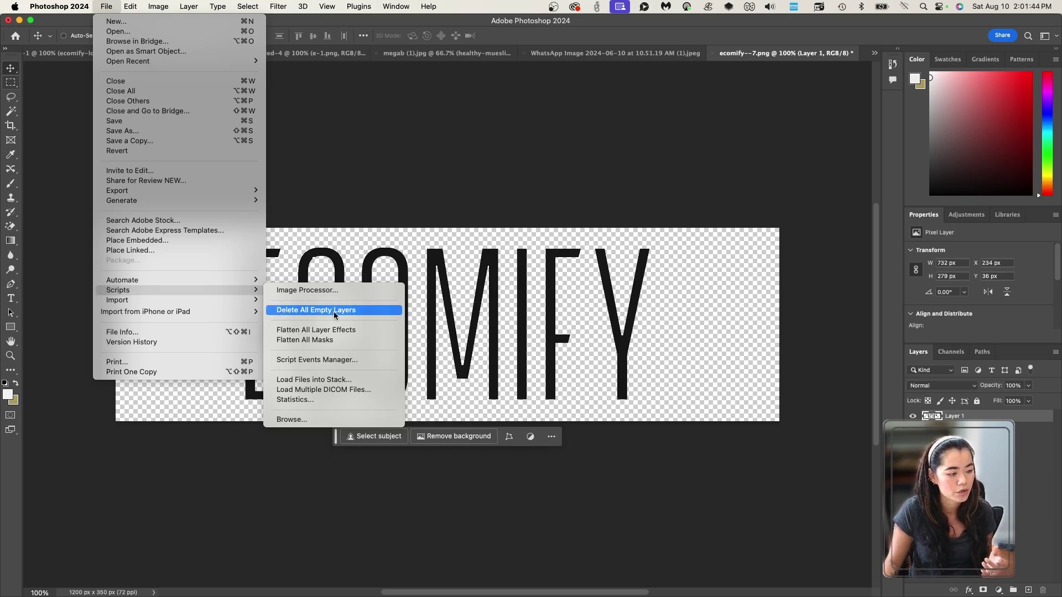
left_click(299, 381)
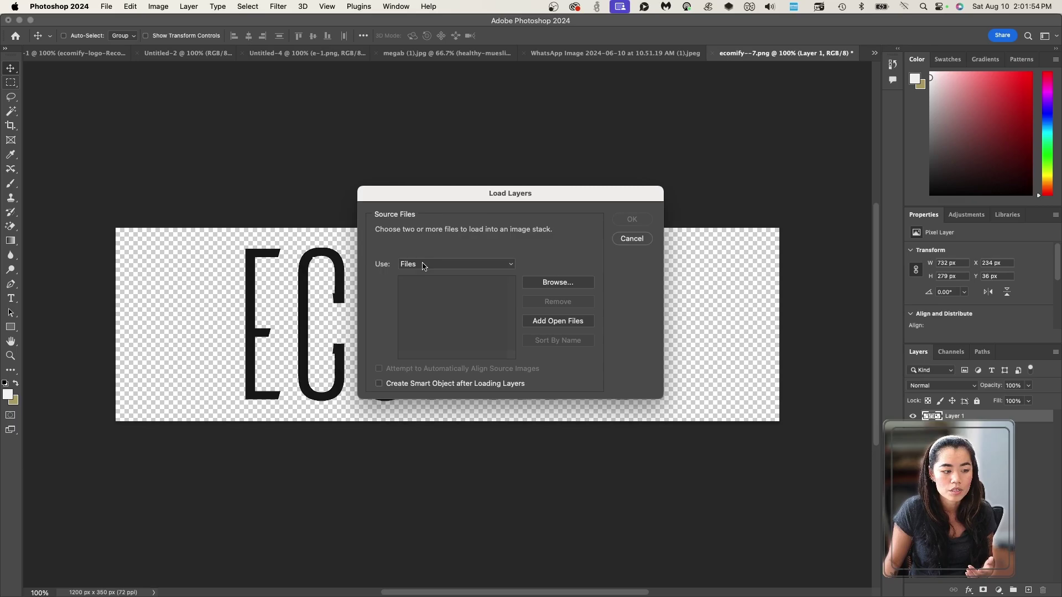
Browse Downloads and select the seven frames, e-1.png through ecomify--7.png
left_click(568, 284)
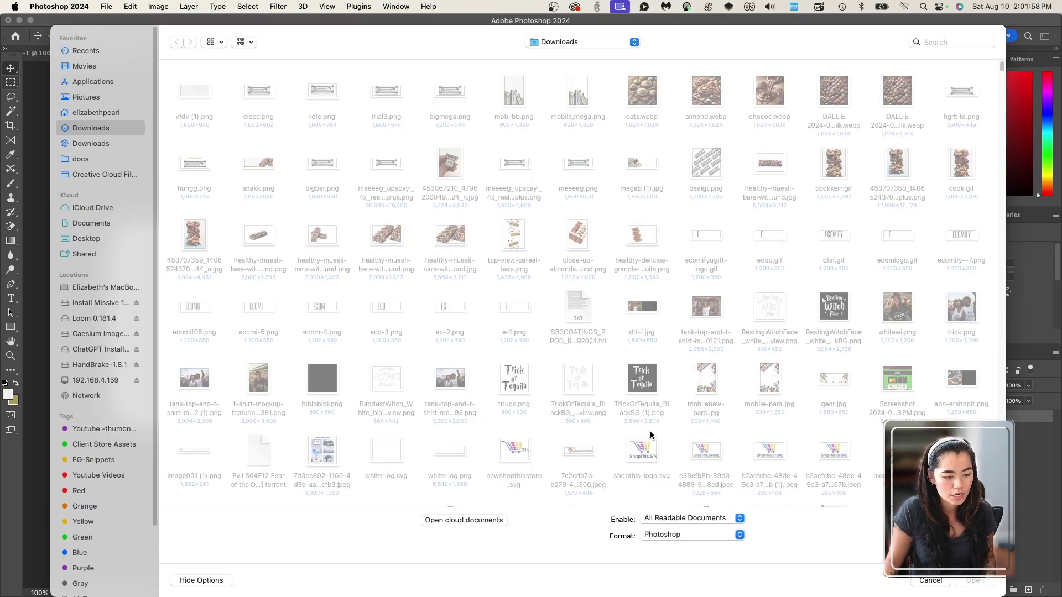
scroll(720, 338, "down", 6)
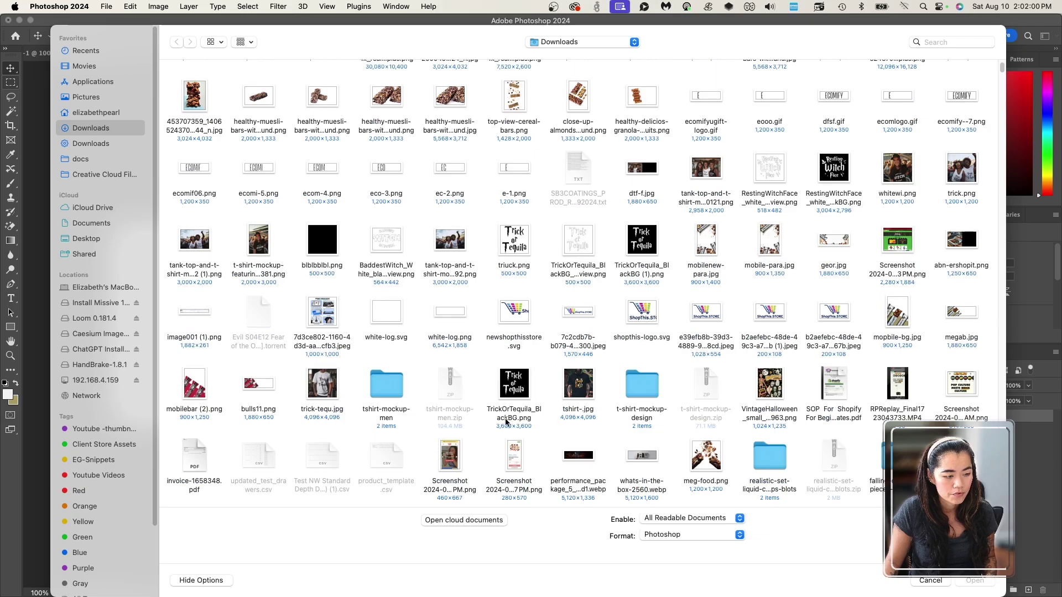
scroll(635, 430, "up", 3)
scroll(636, 426, "up", 4)
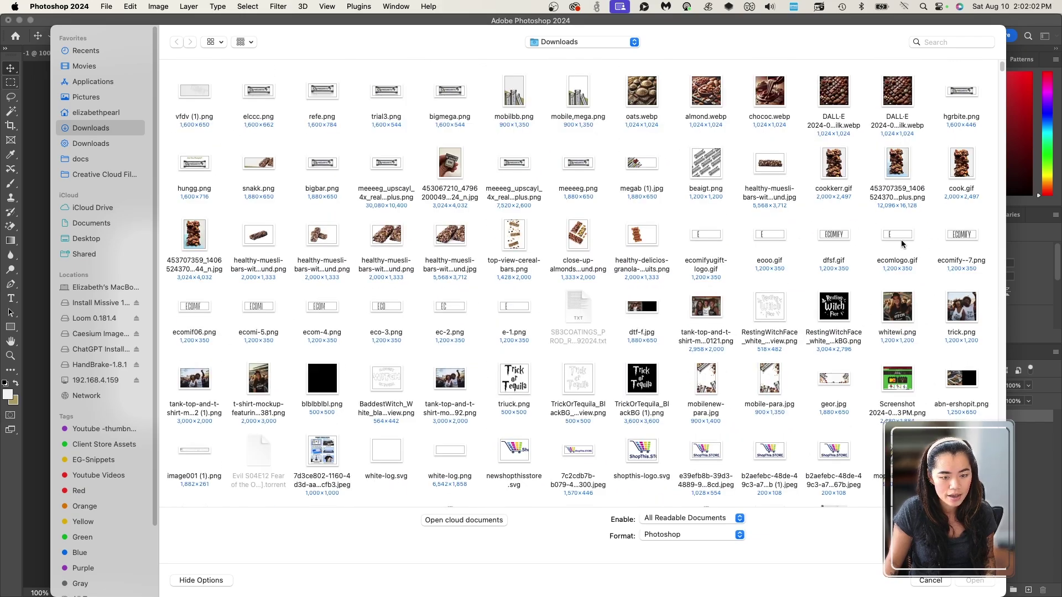
left_click(510, 316)
left_click(452, 312, "shift")
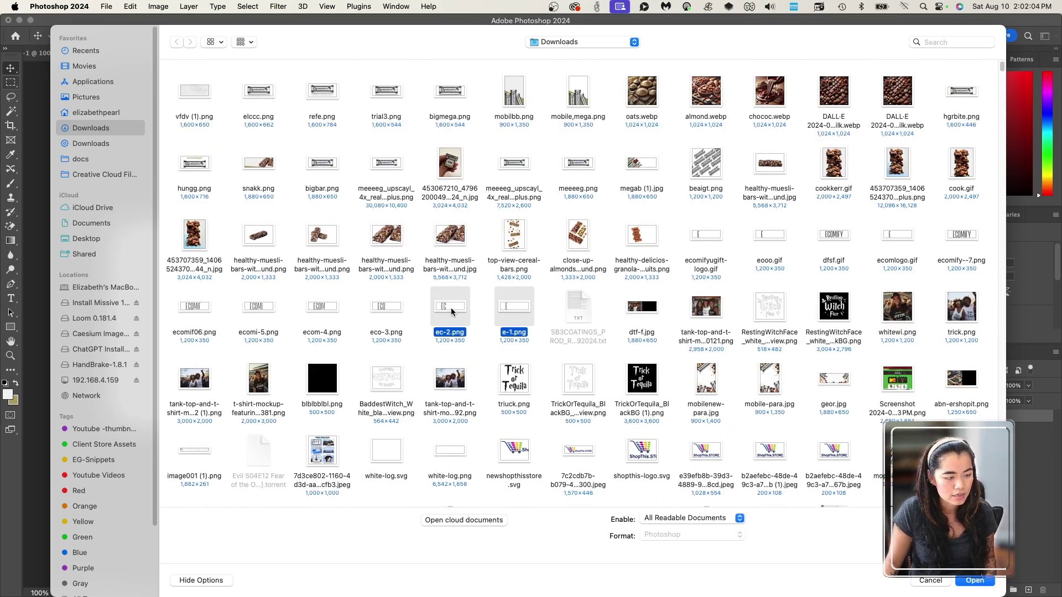
left_click(387, 312, "shift")
left_click(318, 311, "shift")
left_click(257, 311, "shift")
left_click(188, 308, "shift")
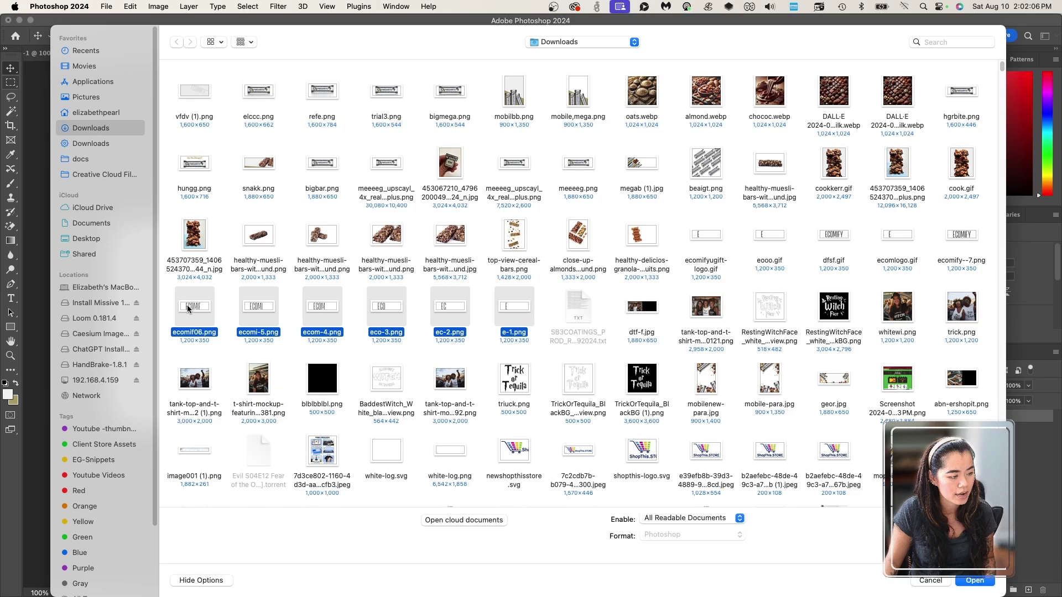
left_click(967, 237, "shift")
key("Return")
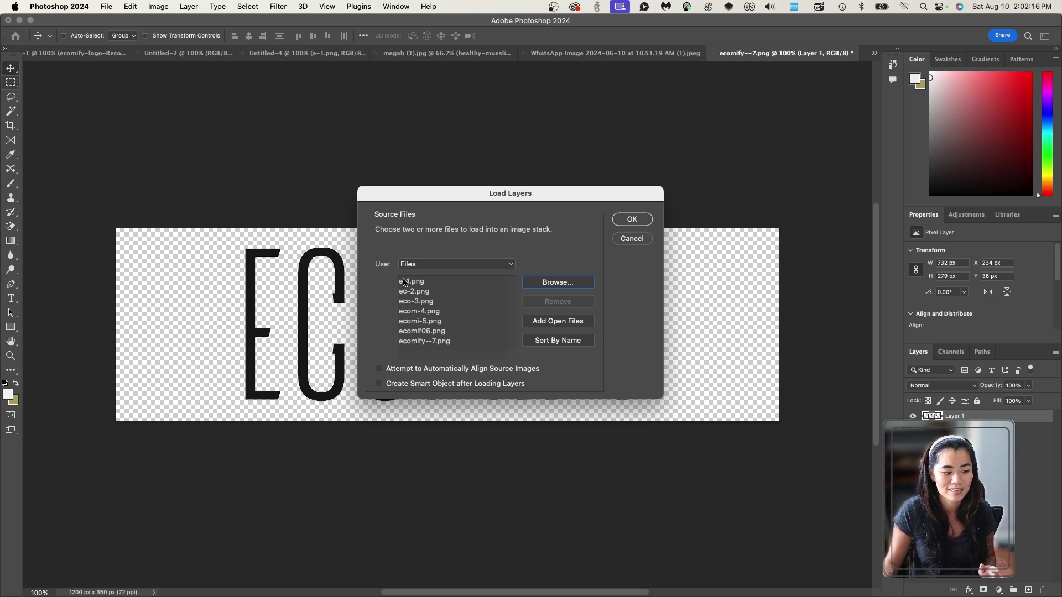
Load the seven frames as stacked layers in Untitled-5 and show Window > Timeline
left_click(635, 220)
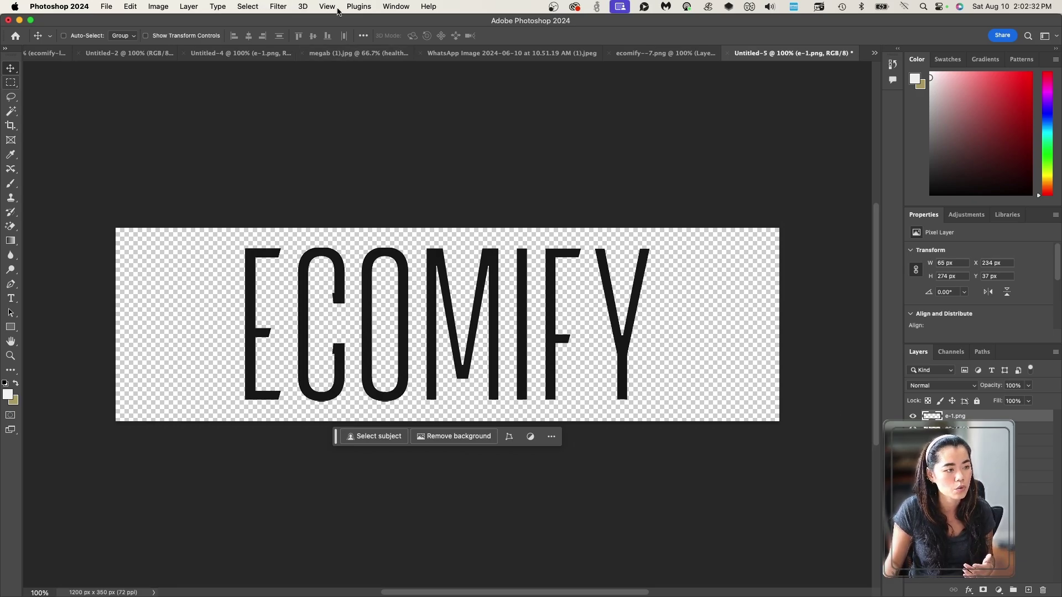
left_click(390, 6)
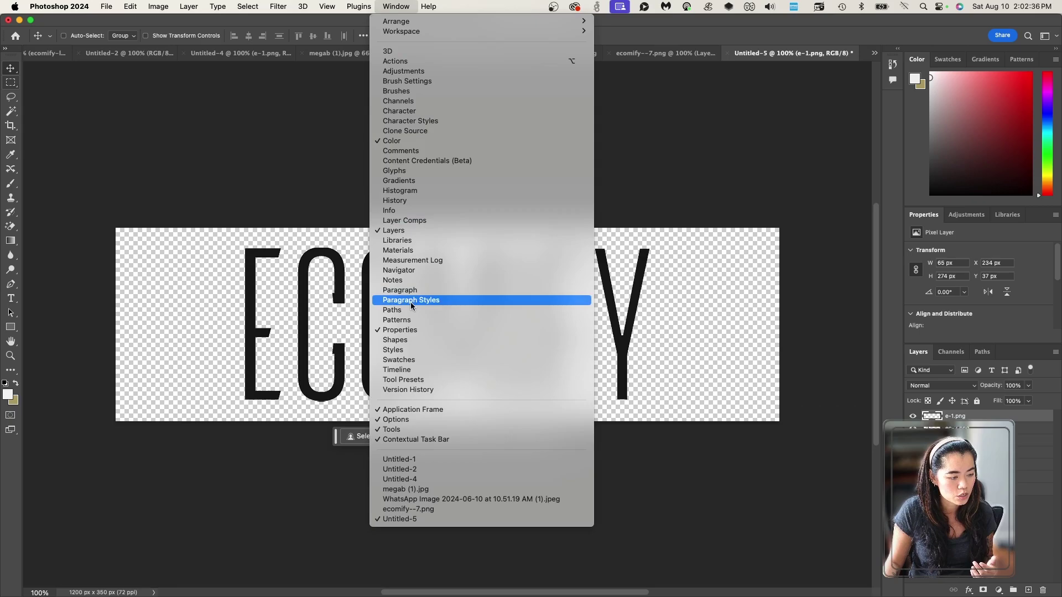
left_click(398, 369)
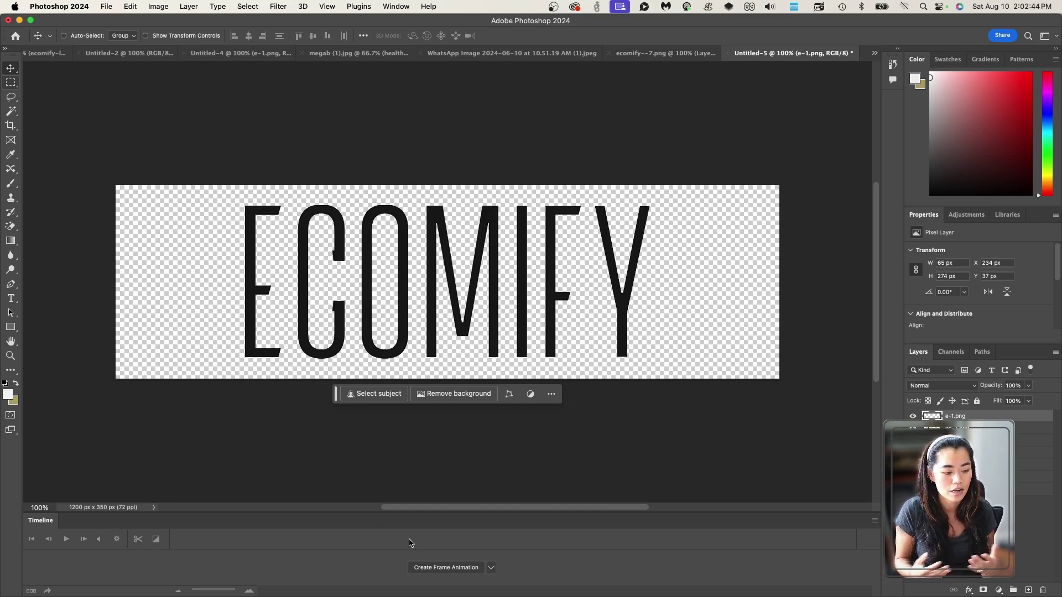
Create a frame animation whose first frame shows only the E layer
left_click(433, 569)
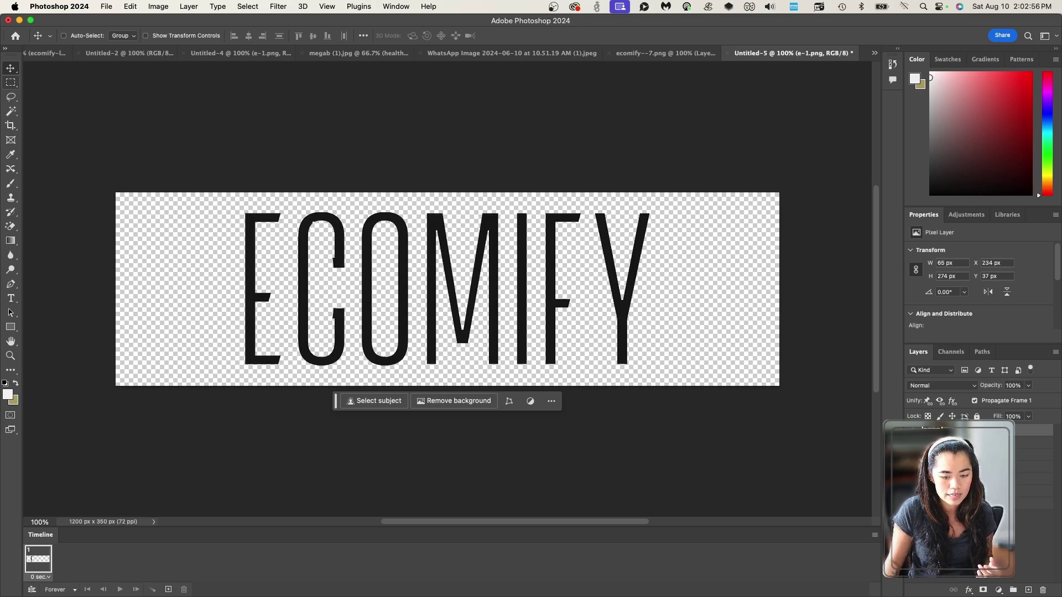
key("super+comma")
key("super+comma")
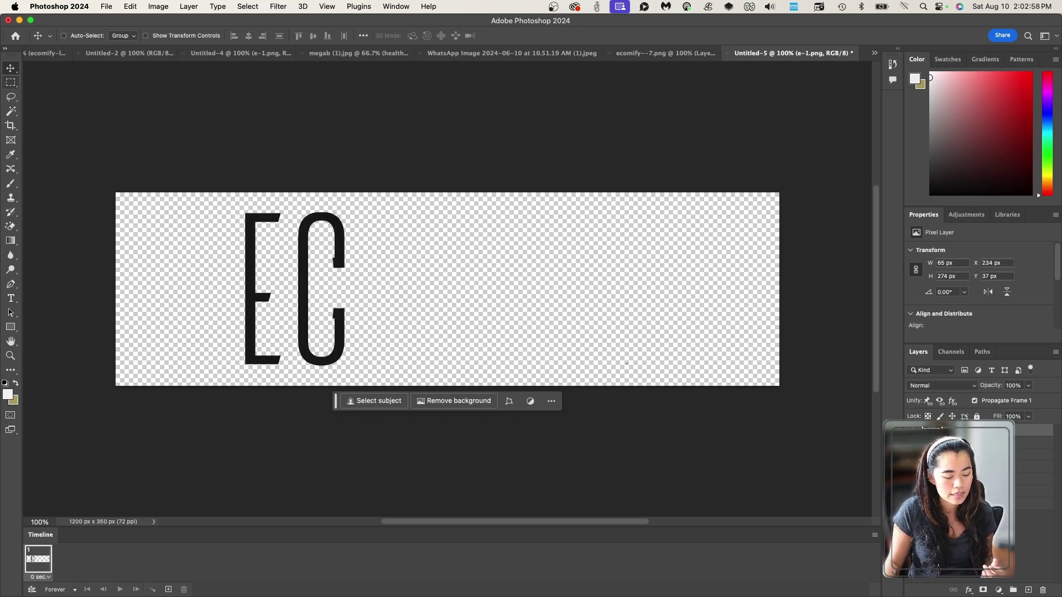
key("super+comma")
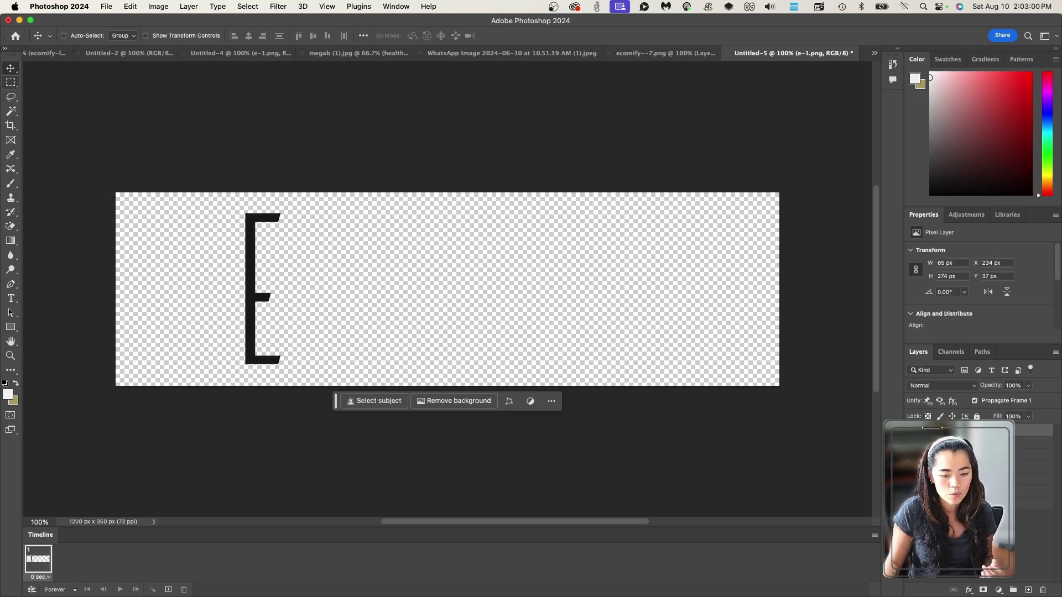
Add frames 2–6, revealing C, O, M and the following letters one per frame
left_click(169, 589)
key("super+comma")
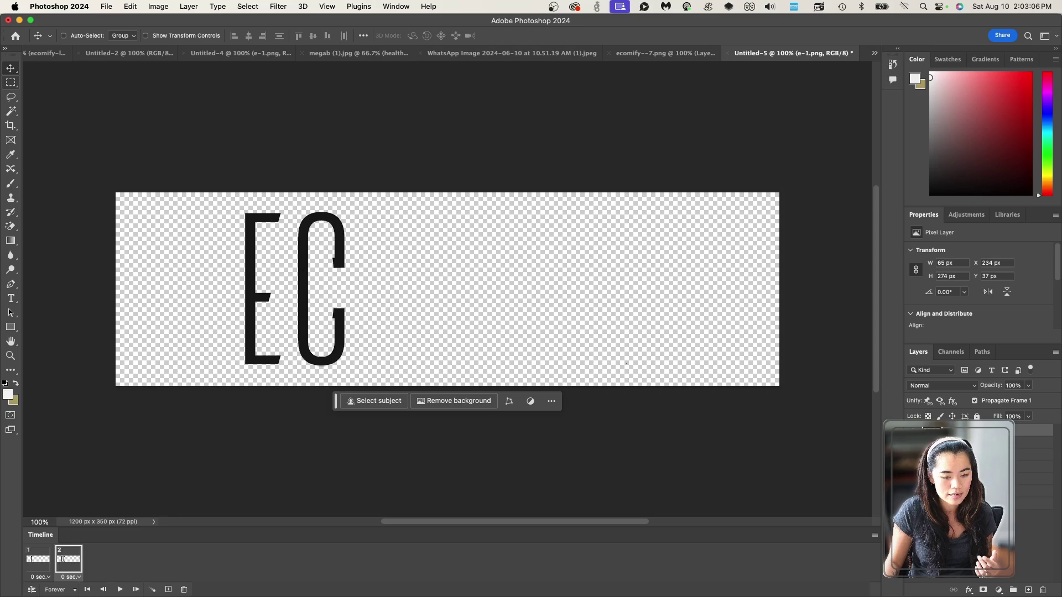
left_click(168, 589)
key("super+comma")
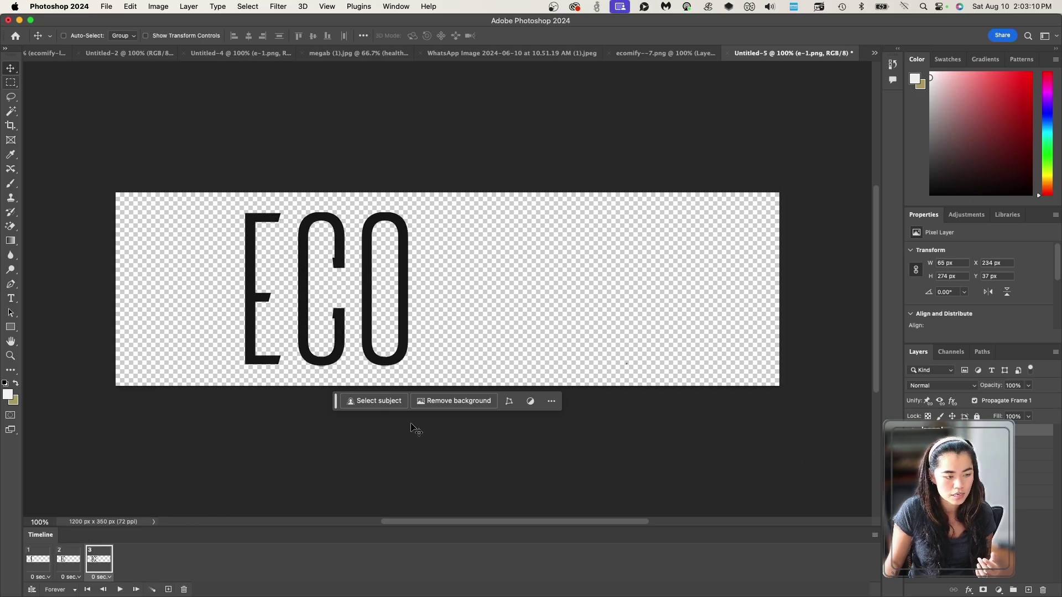
left_click(169, 589)
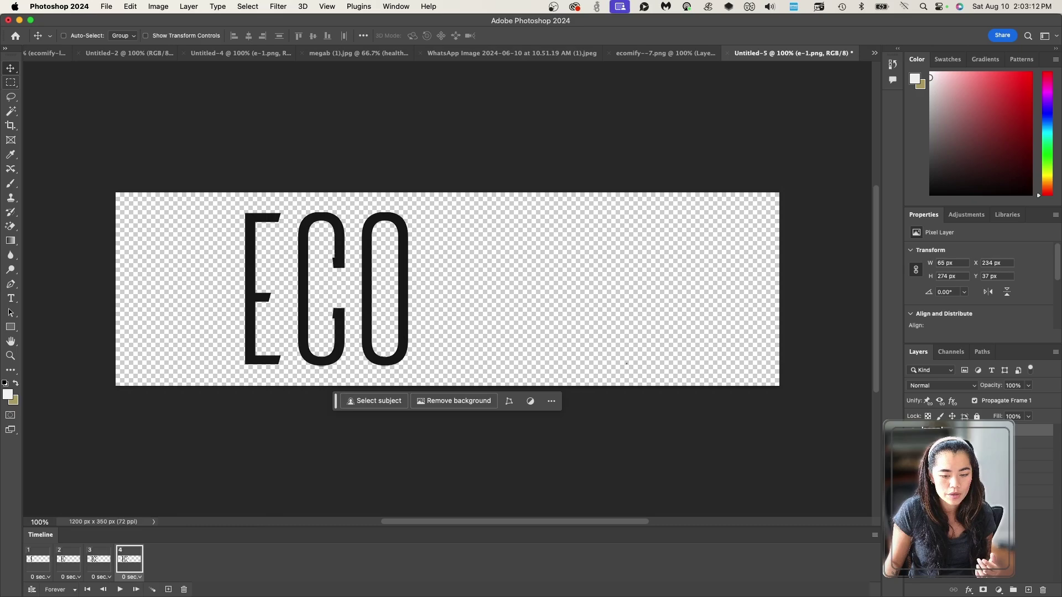
key("super+comma")
left_click(169, 589)
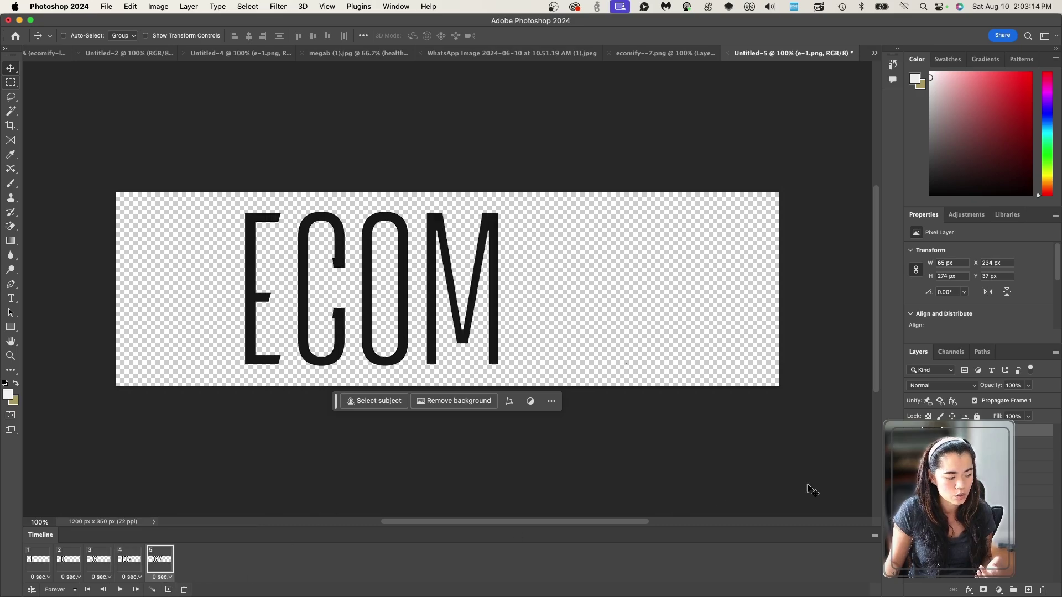
key("super+comma")
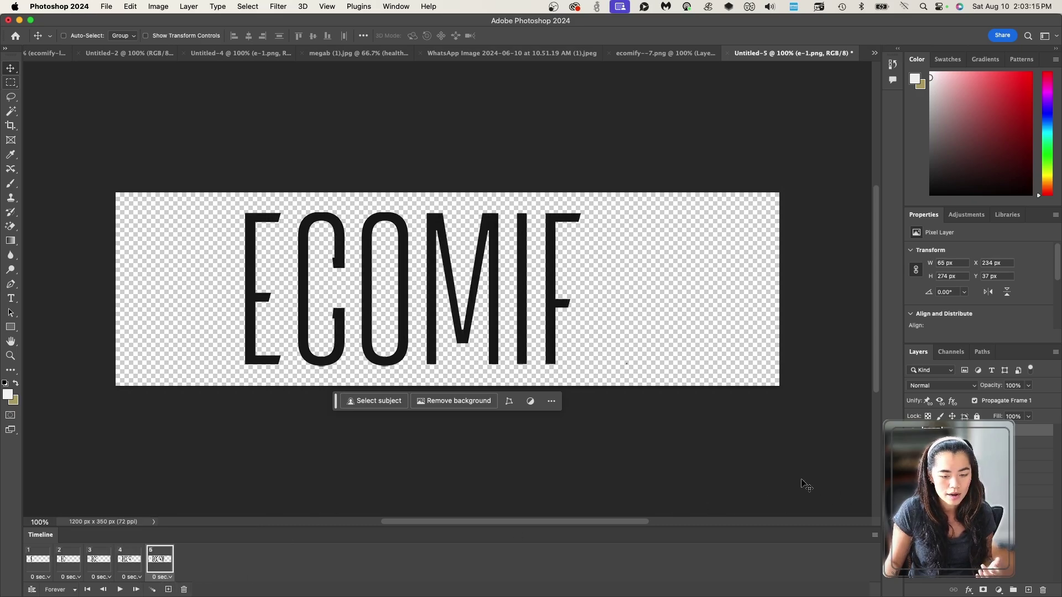
left_click(168, 590)
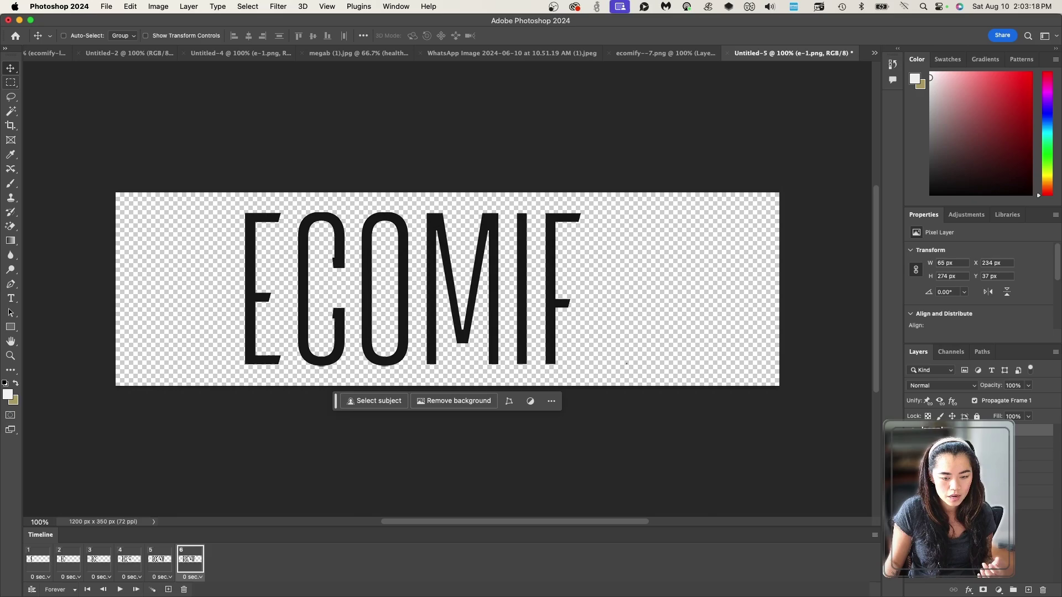
Delete frames 4–6 and rebuild the later frames, adding F and then Y to complete ECOMIFY
mouse_move(1043, 592)
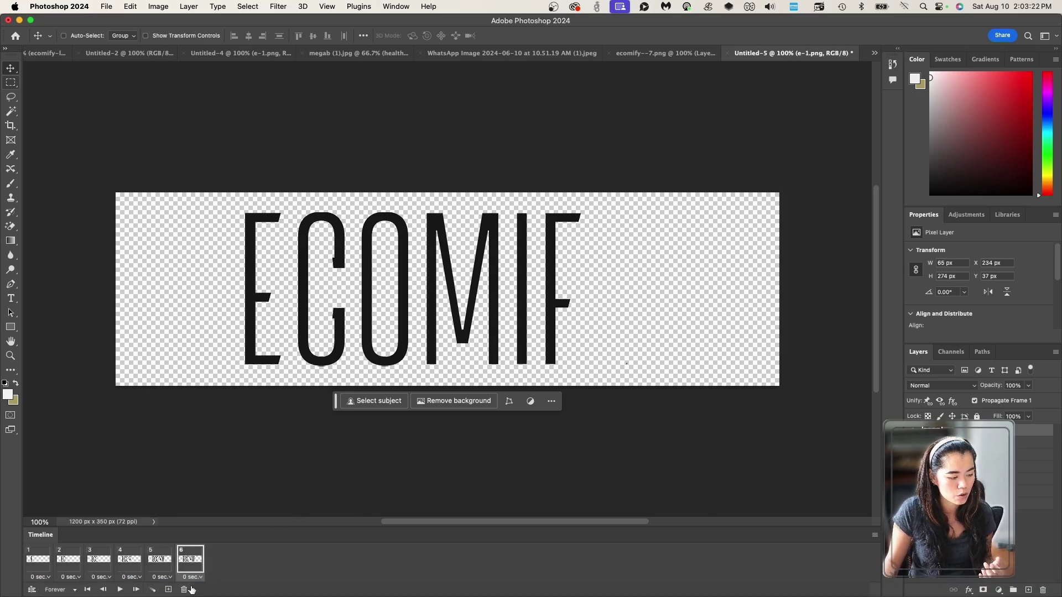
left_click(182, 590)
left_click(182, 590)
left_click(183, 590)
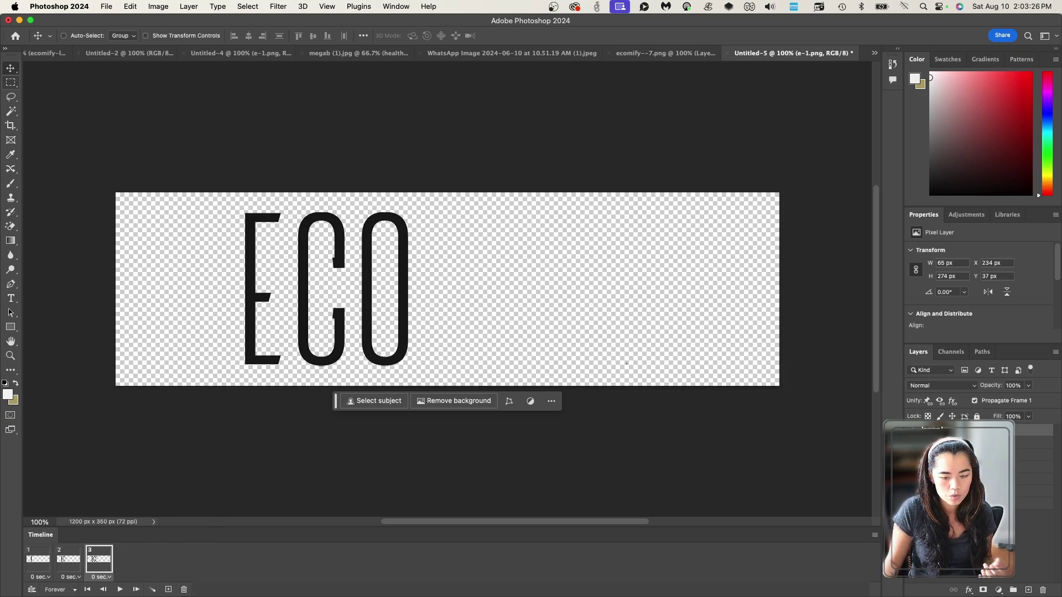
left_click(169, 589)
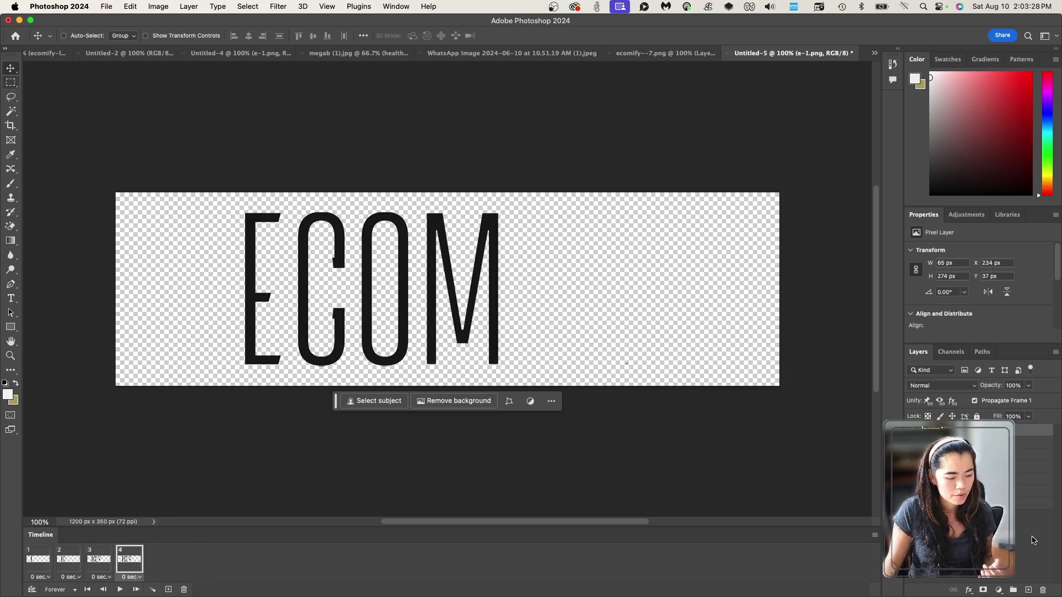
left_click(169, 590)
left_click(913, 491)
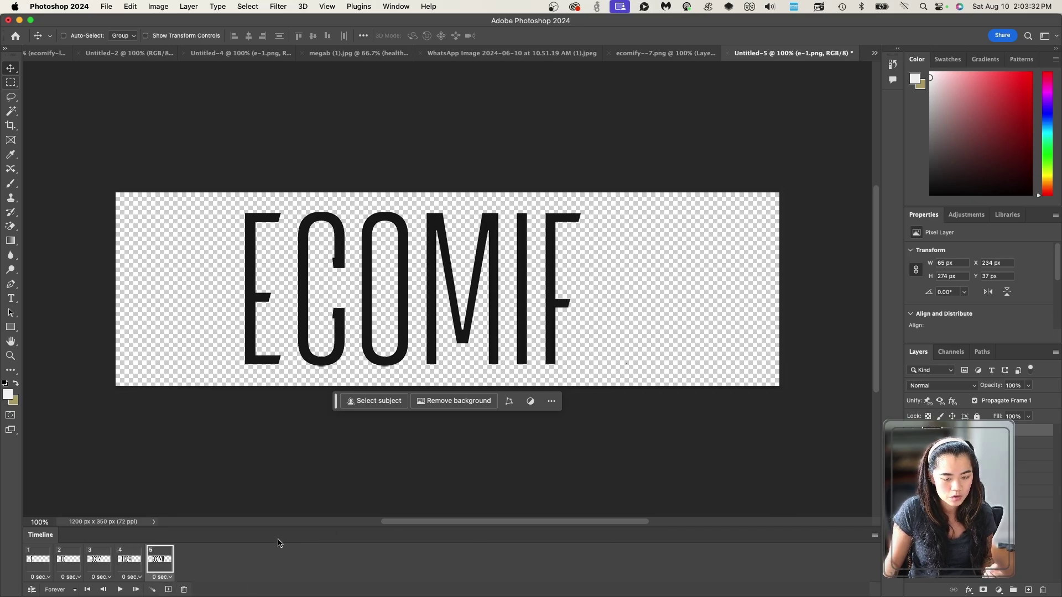
left_click(169, 589)
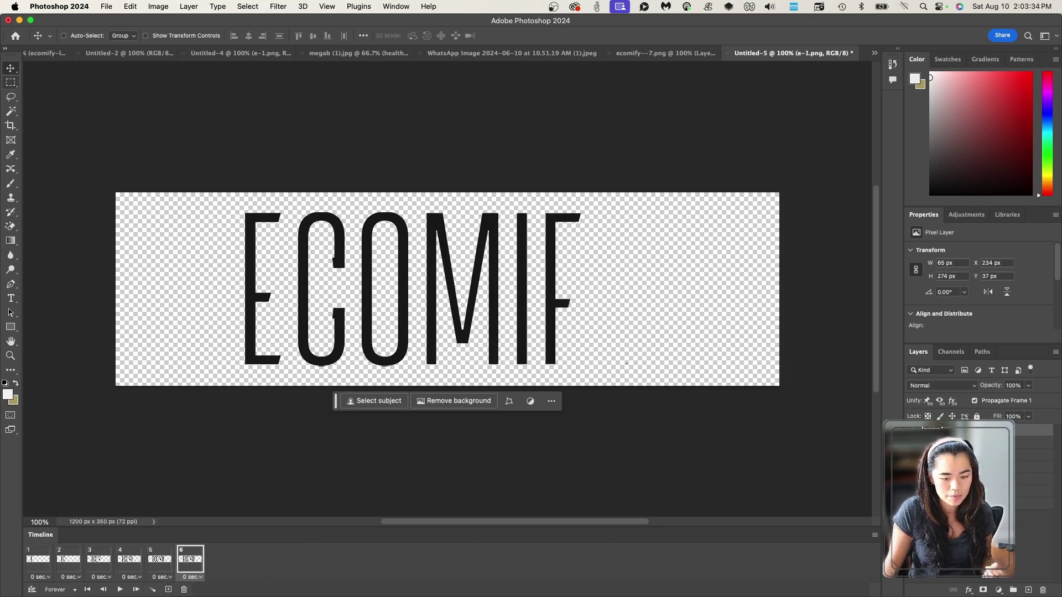
left_click(169, 590)
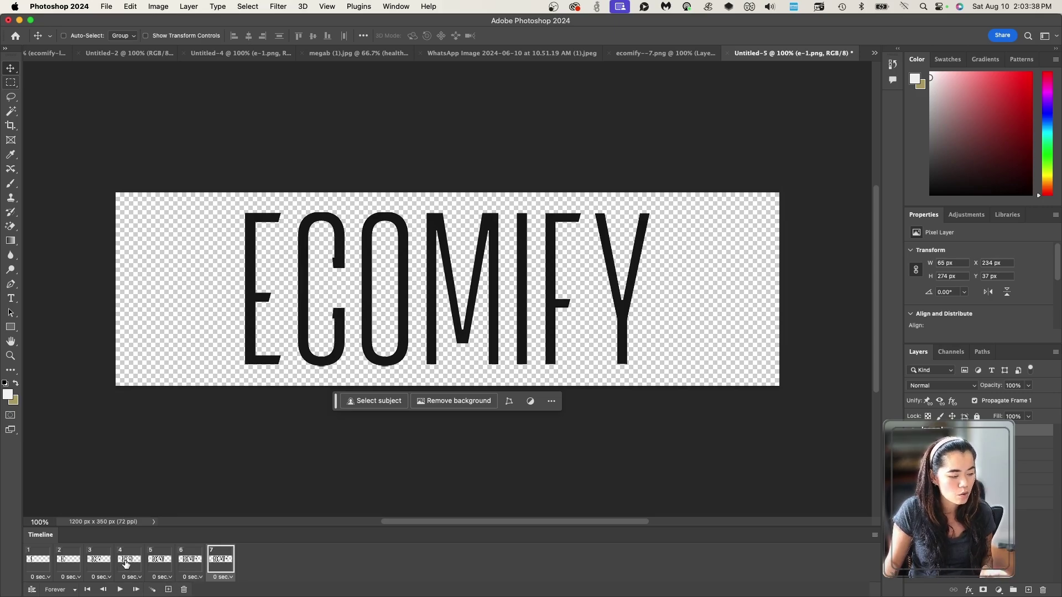
Preview the animation, then set frames 1–3 to a 0.2-second delay
left_click(120, 590)
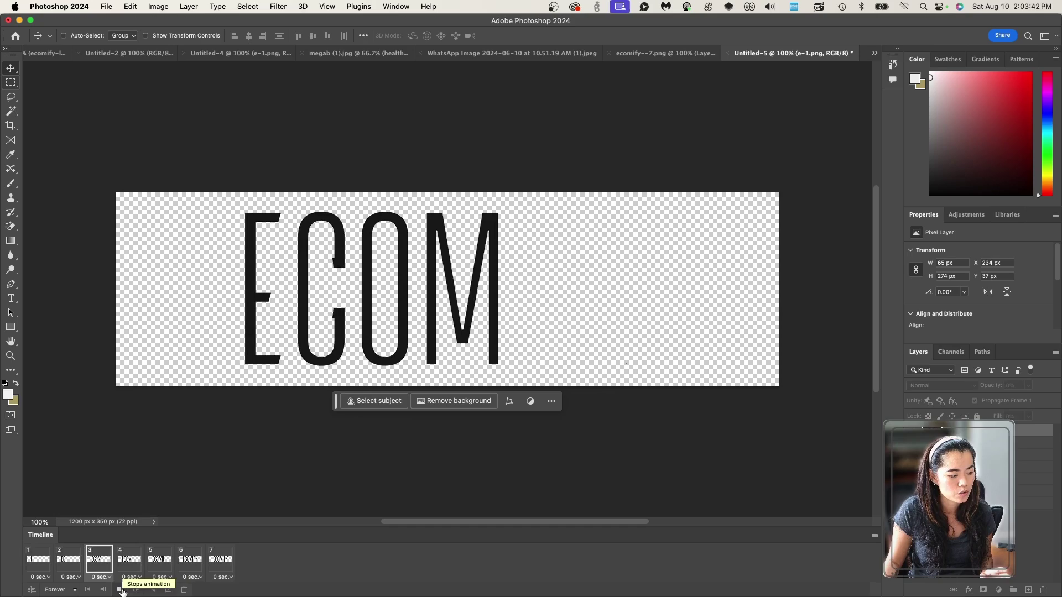
left_click(119, 590)
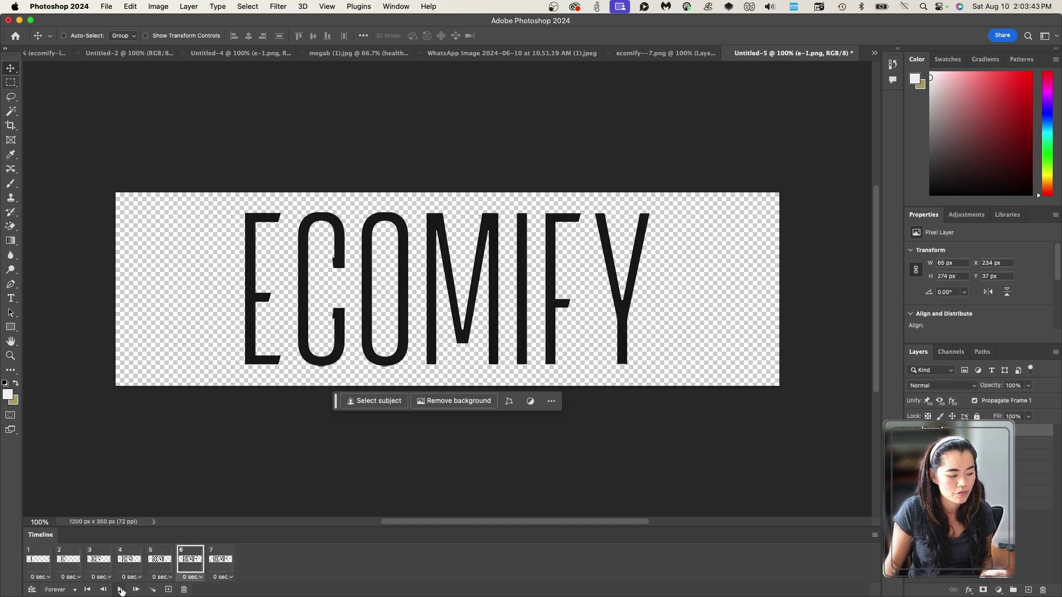
left_click(42, 577)
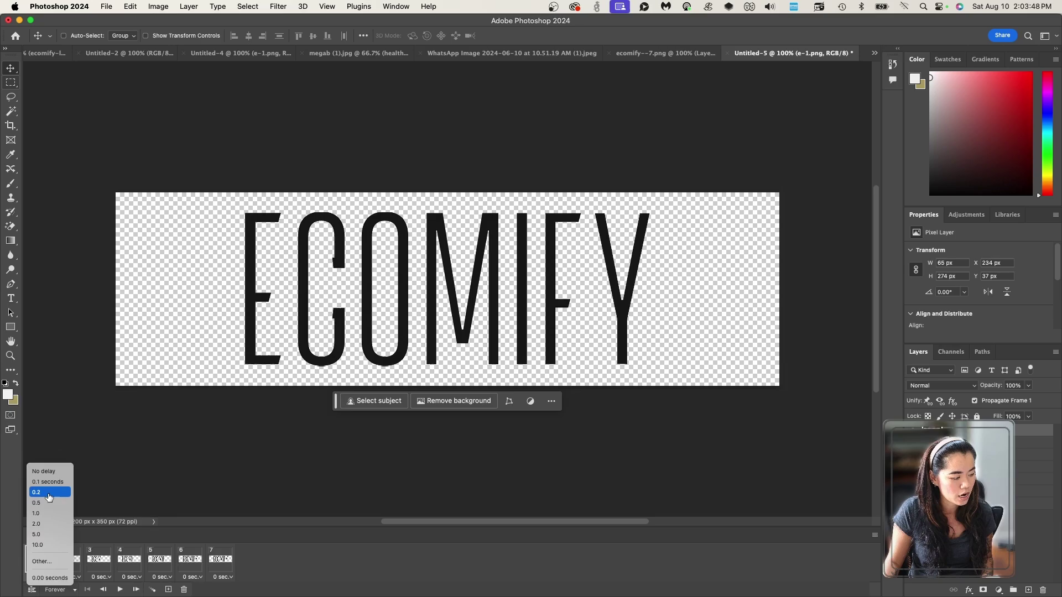
left_click(48, 498)
left_click(68, 559)
left_click(70, 577)
left_click(97, 577)
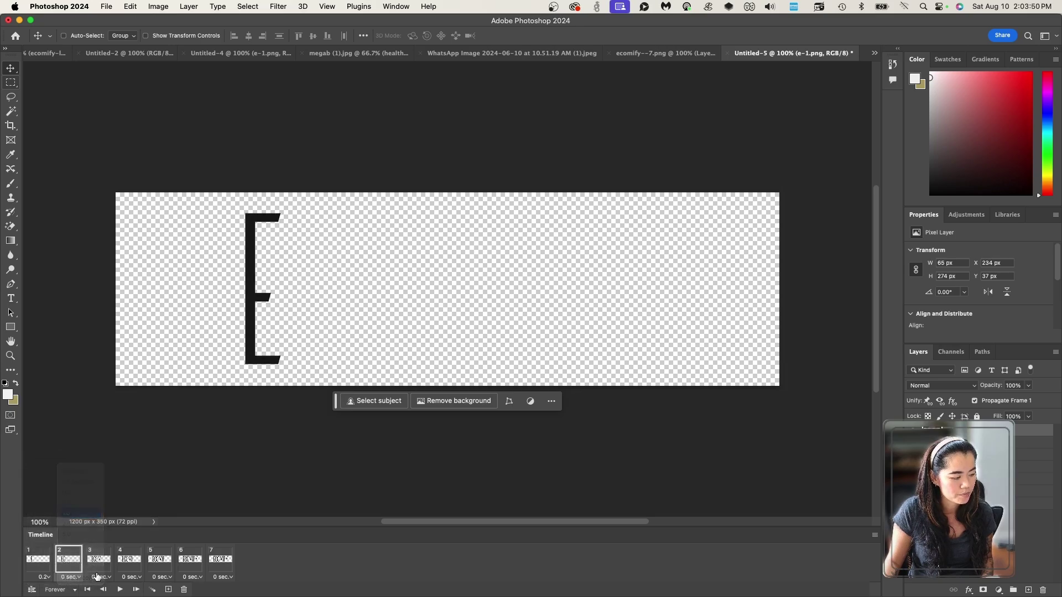
left_click(97, 577)
left_click(108, 497)
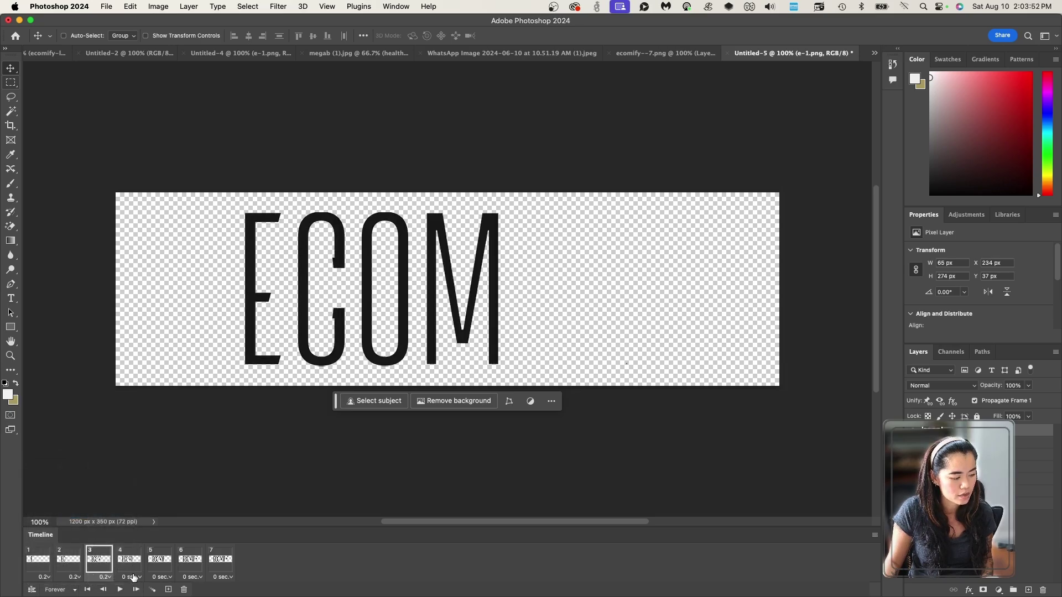
Set frames 4–7 to a 0.2-second delay as well
left_click(132, 577)
left_click(132, 493)
left_click(156, 577)
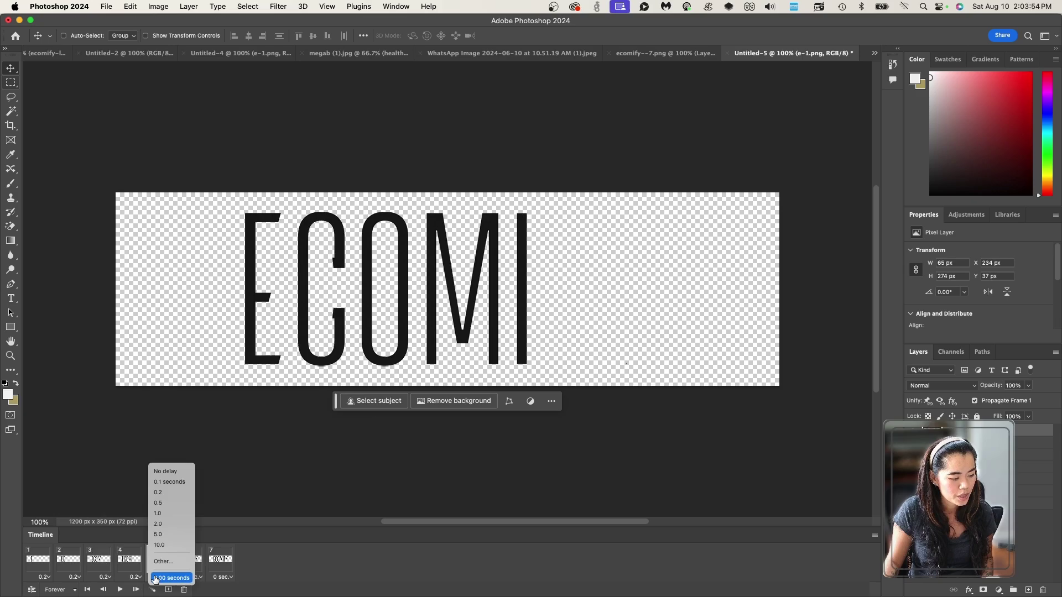
left_click(162, 502)
left_click(191, 559)
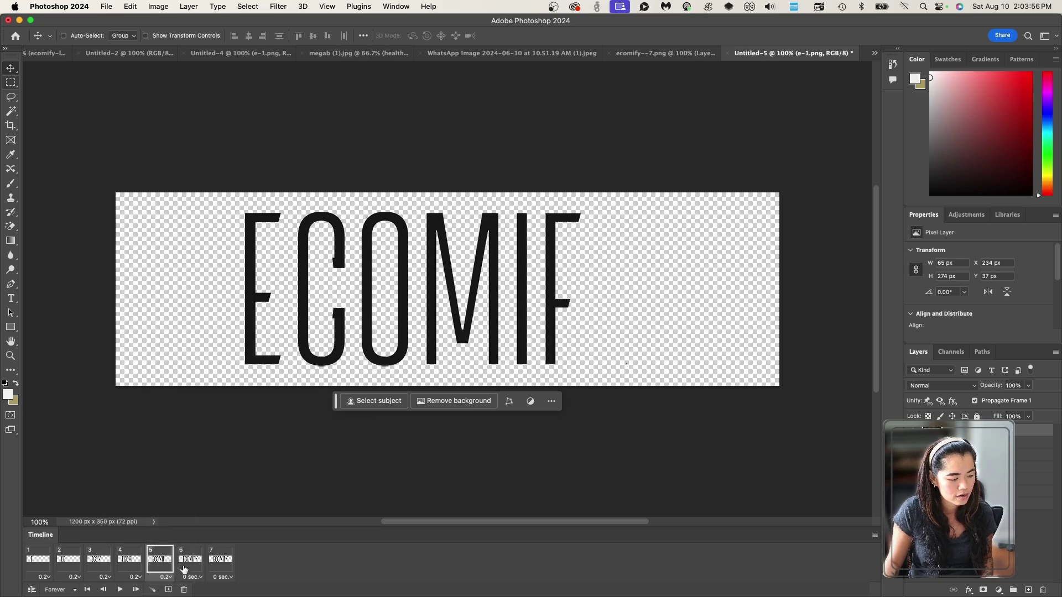
left_click(187, 577)
left_click(198, 492)
left_click(221, 559)
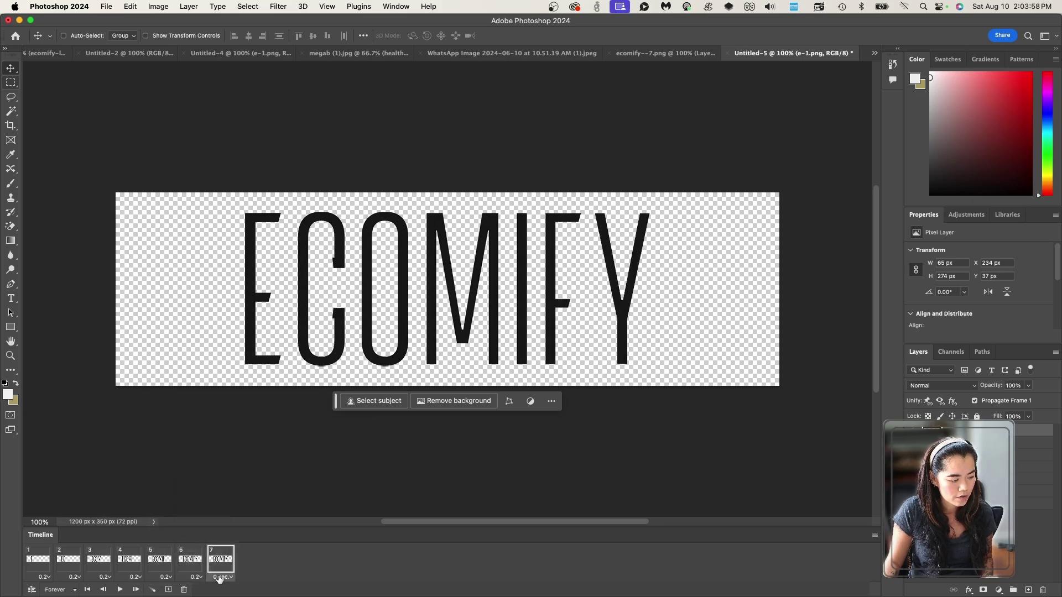
left_click(221, 577)
left_click(228, 498)
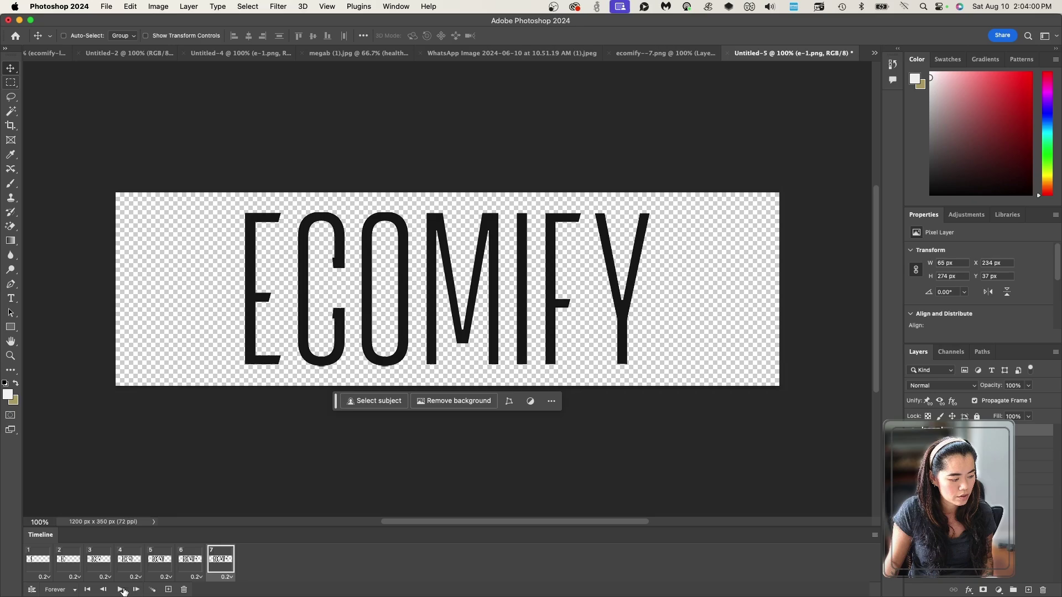
left_click(121, 590)
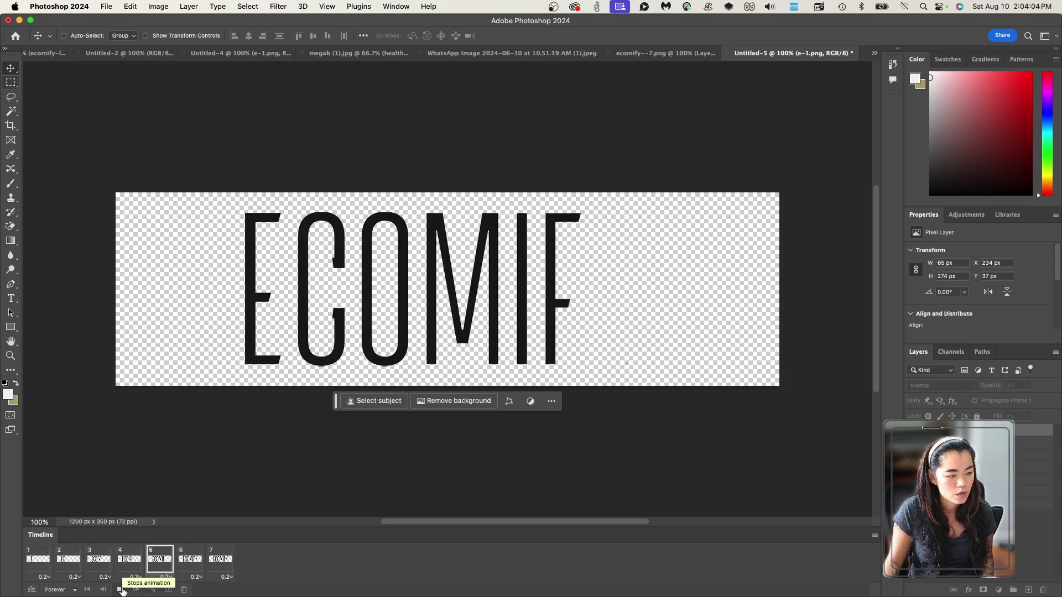
left_click(121, 590)
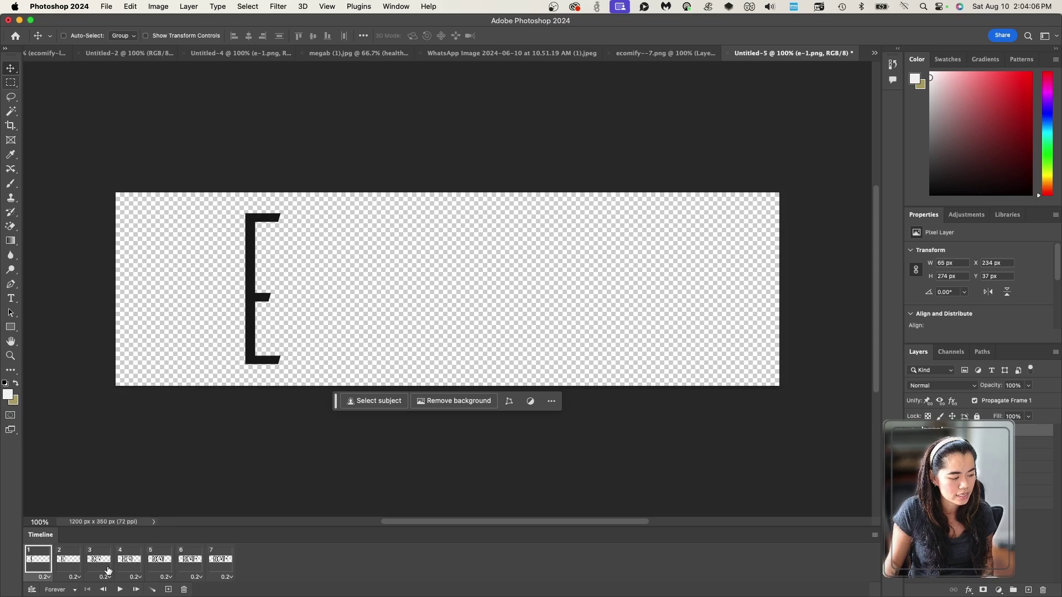
left_click(121, 591)
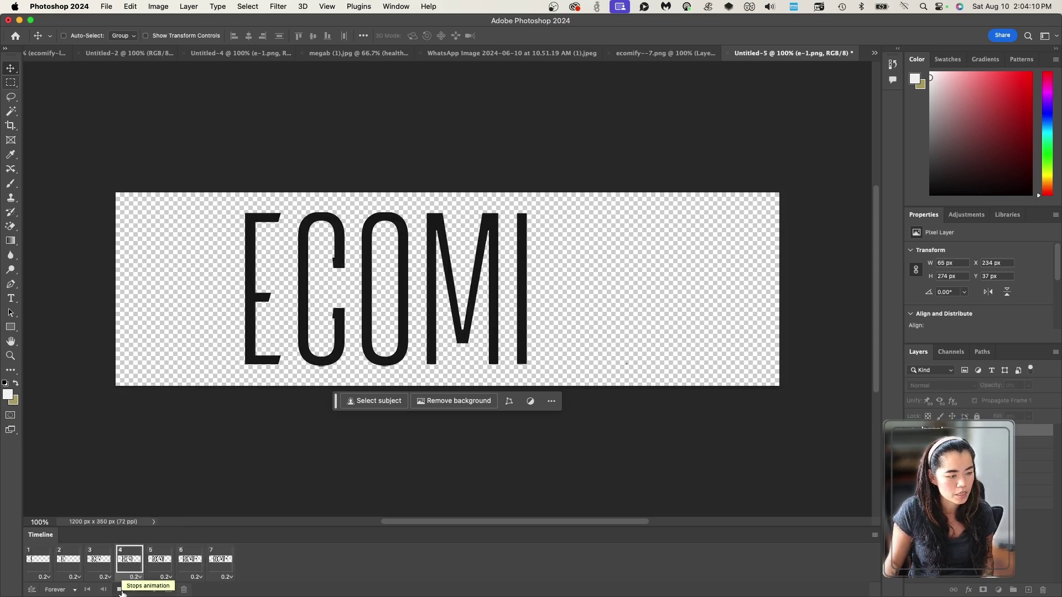
left_click(120, 590)
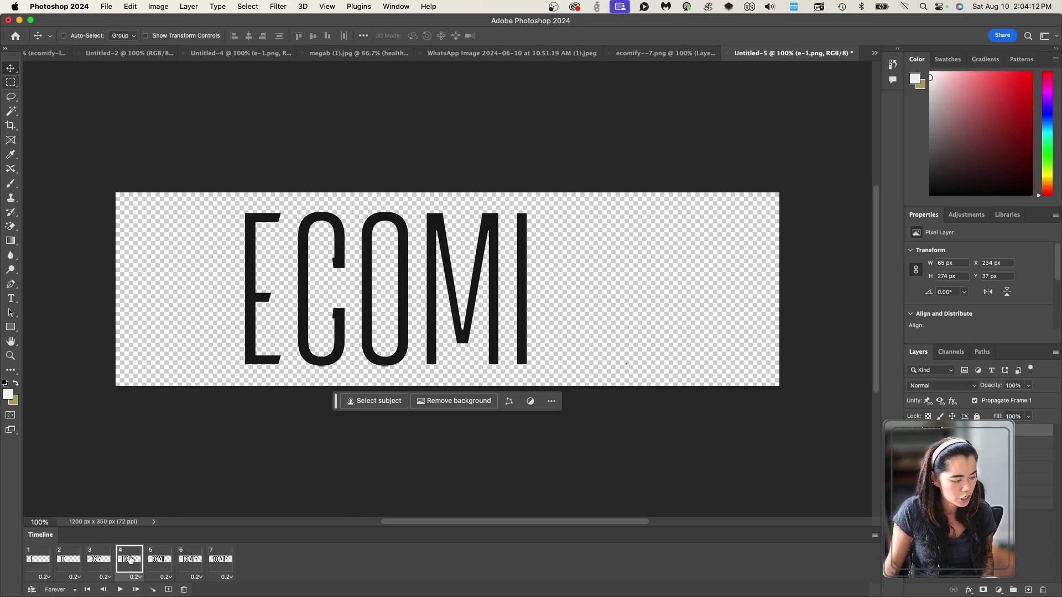
left_click(162, 560)
left_click(139, 561)
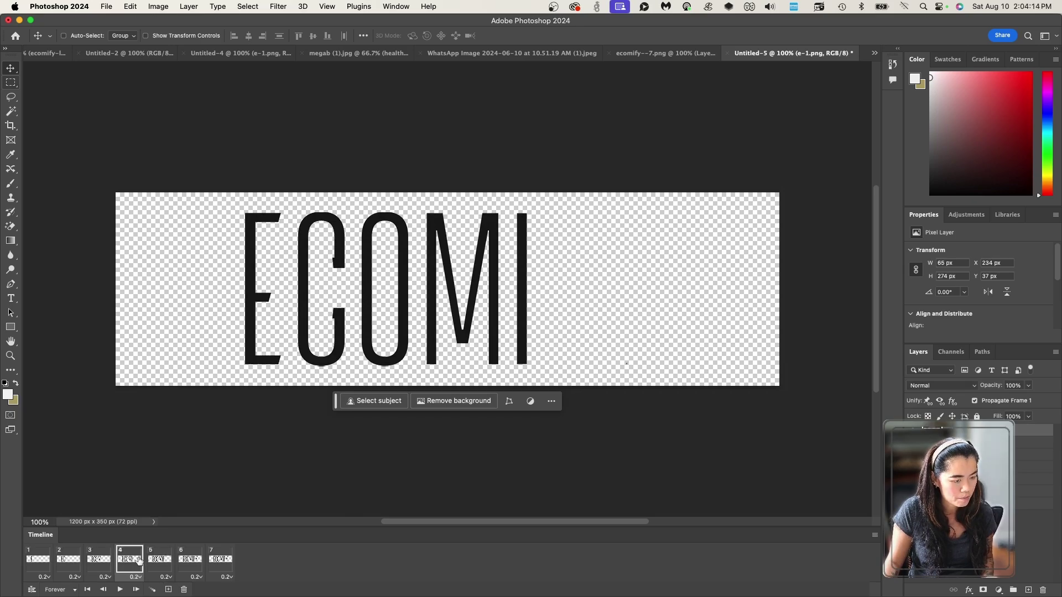
left_click(99, 562)
left_click(61, 562)
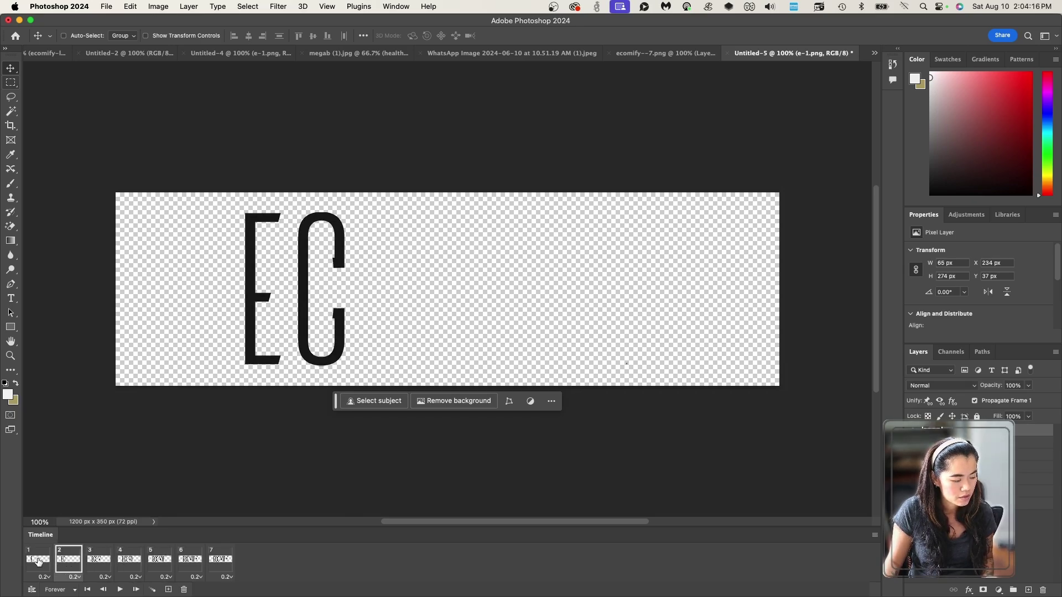
left_click(38, 562)
left_click(92, 556)
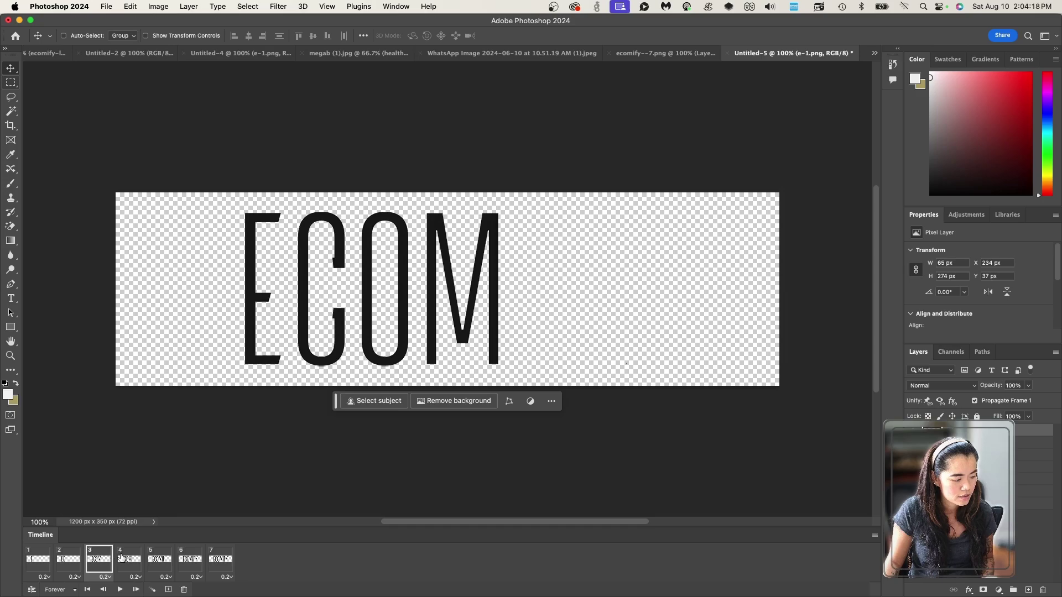
left_click(72, 561)
left_click(99, 564)
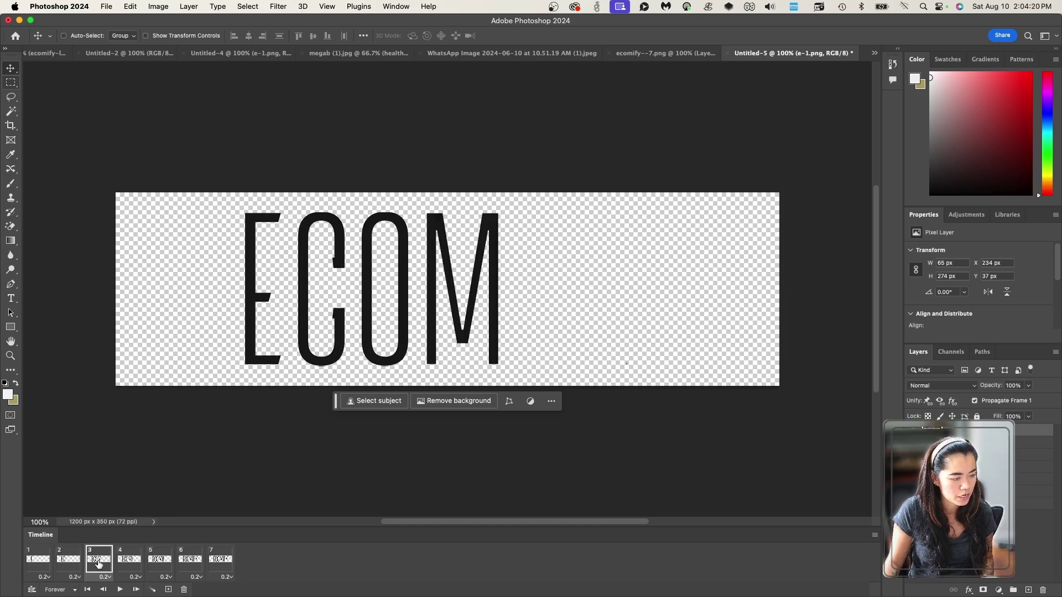
left_click(126, 561)
left_click(160, 561)
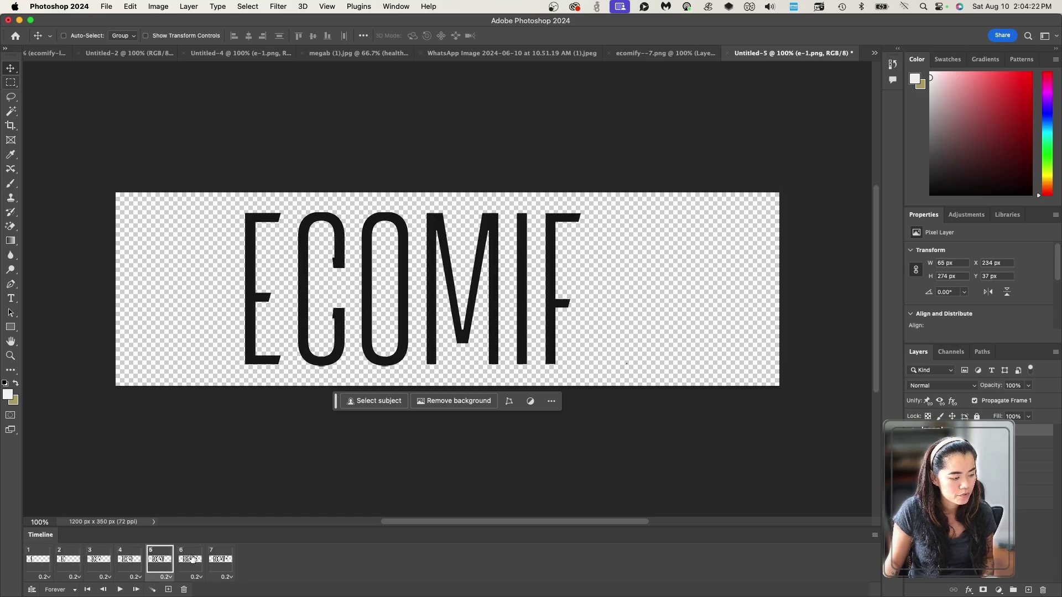
left_click(189, 561)
left_click(221, 561)
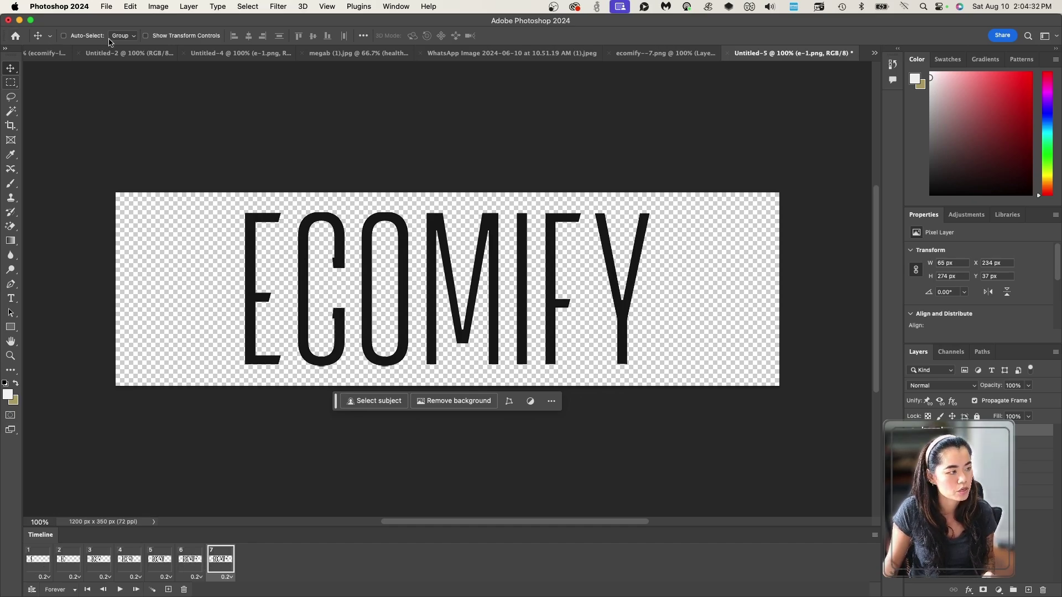
Export through Save for Web (Legacy) as a GIF named ecood7 in Downloads
left_click(107, 6)
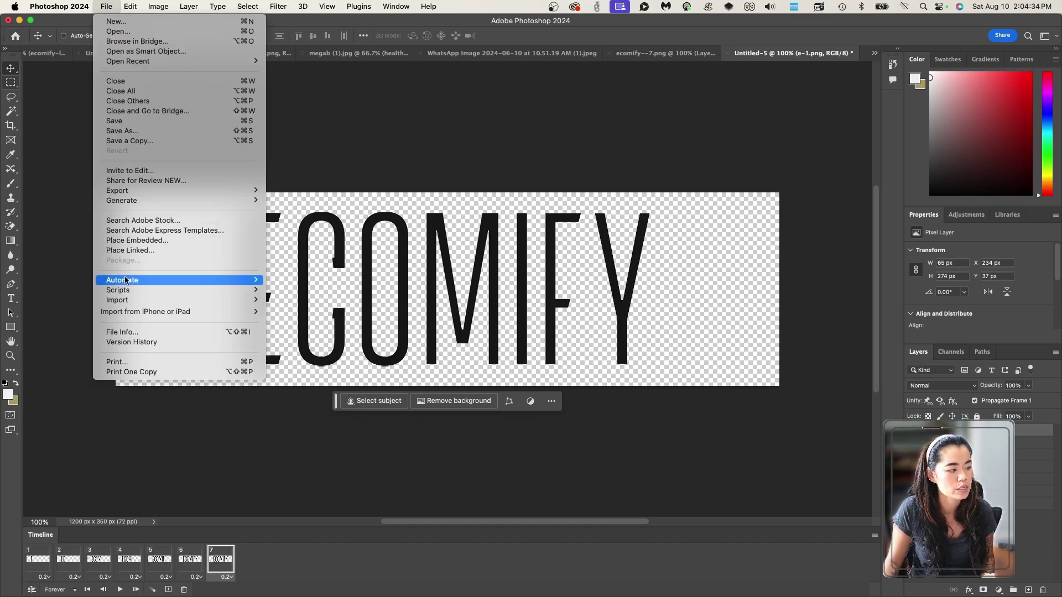
mouse_move(206, 193)
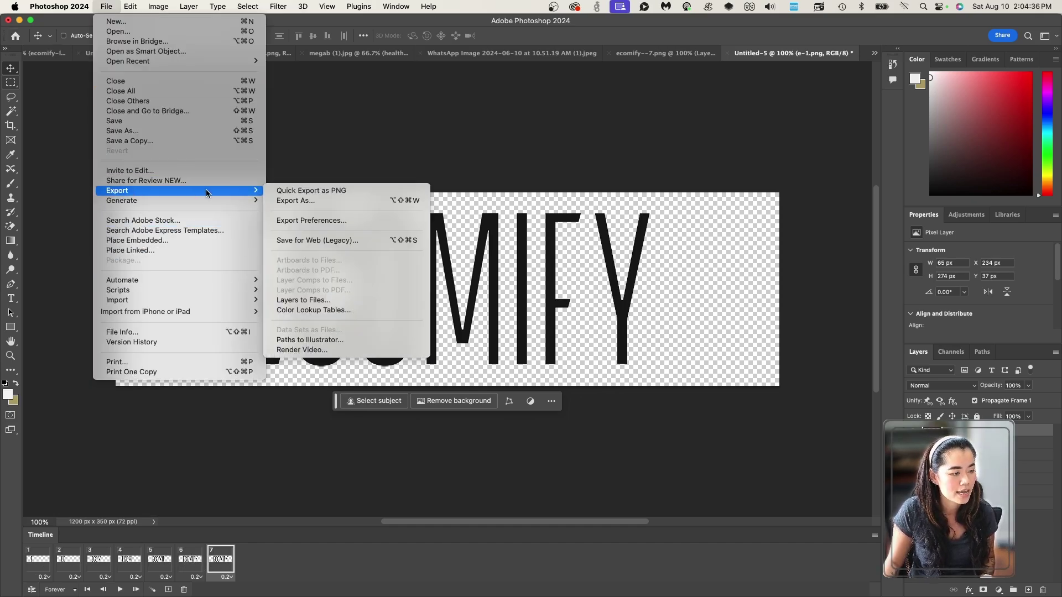
left_click(302, 240)
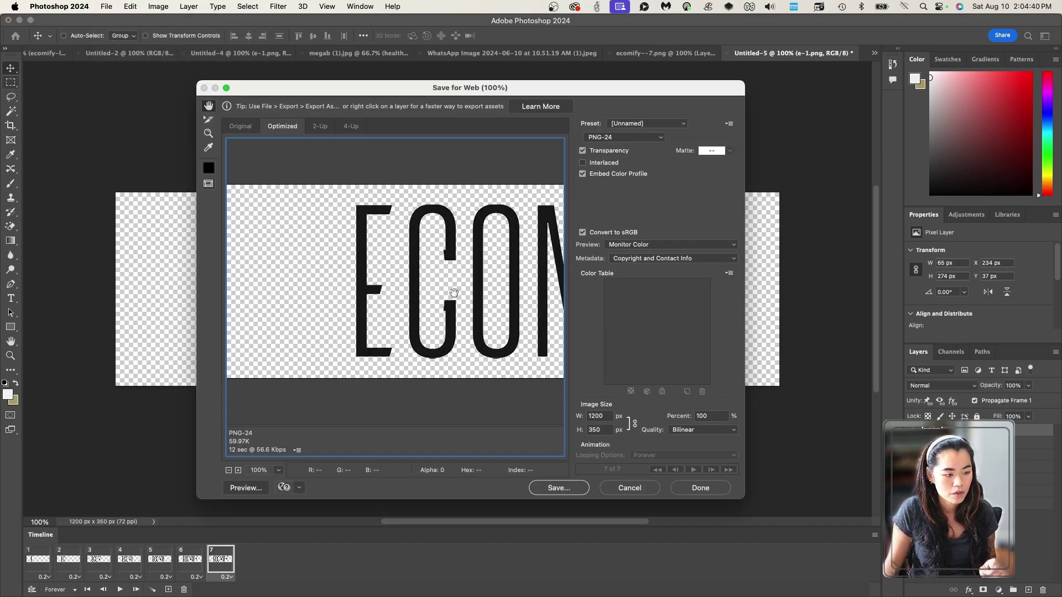
left_click(607, 138)
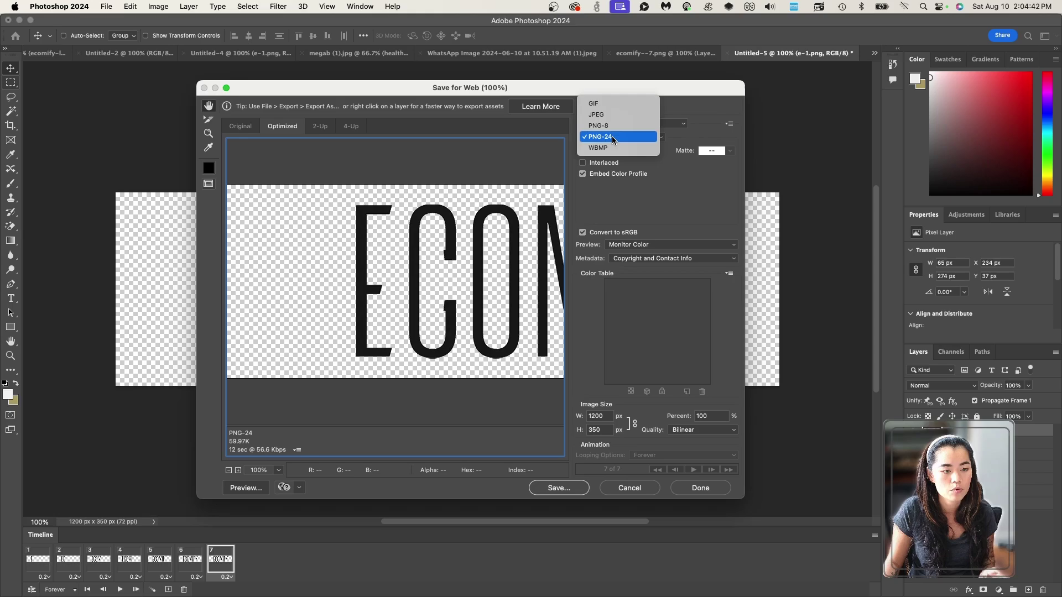
left_click(616, 105)
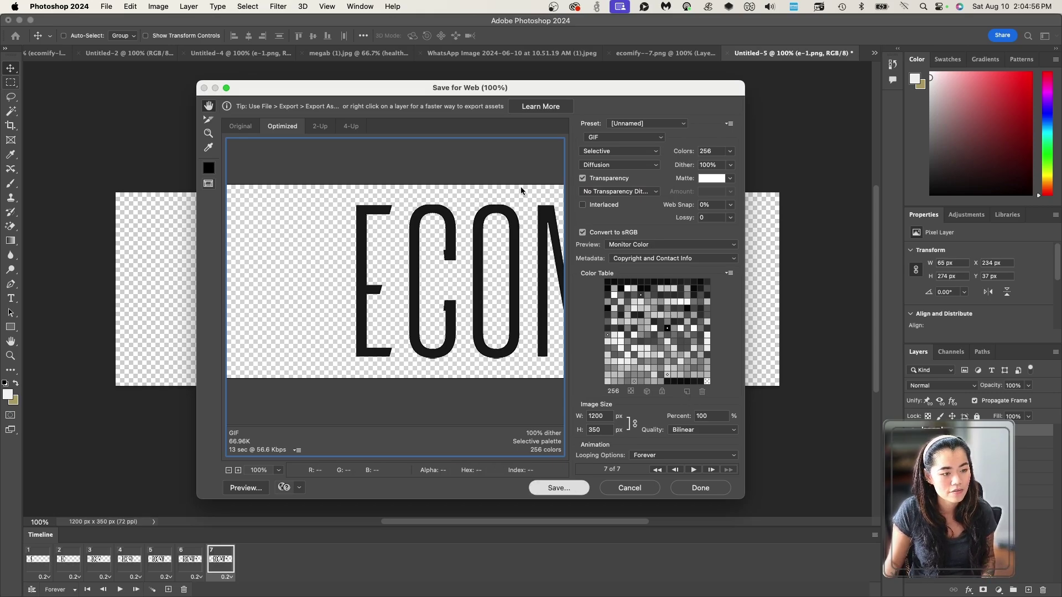
key("Return")
type("ecood")
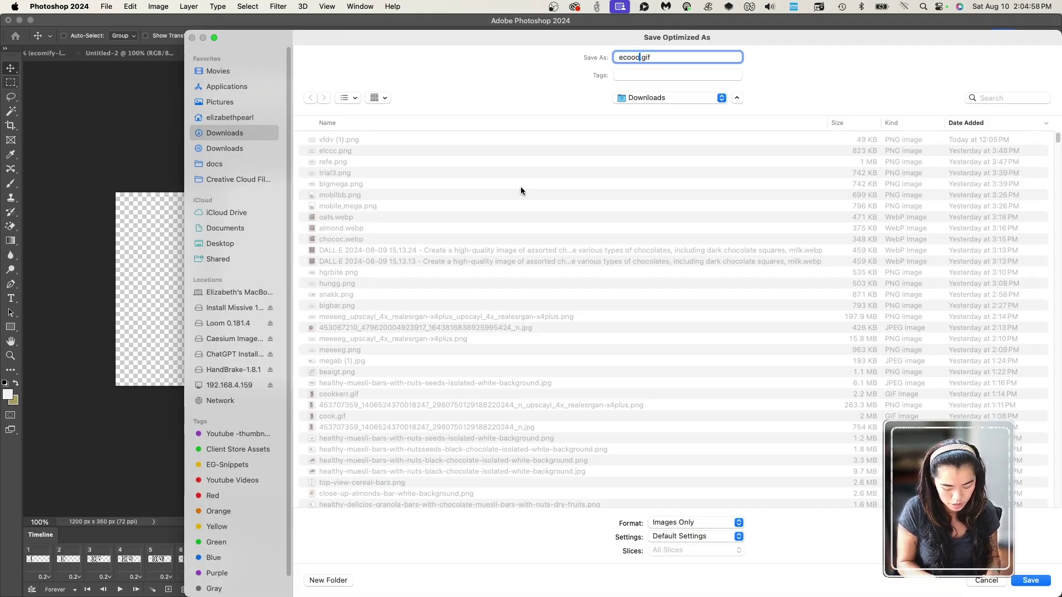
type("7")
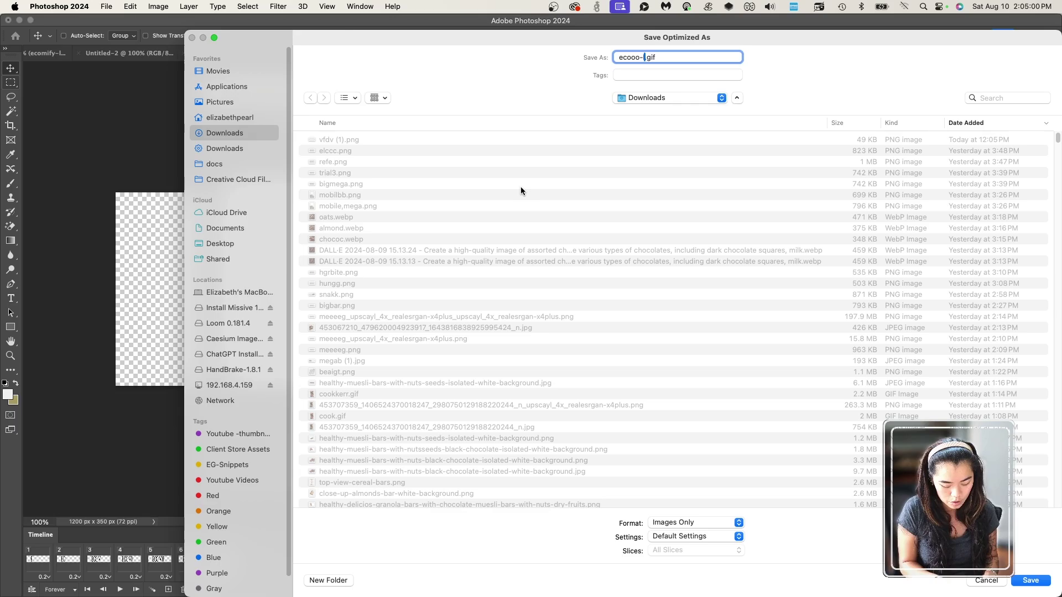
key("Return")
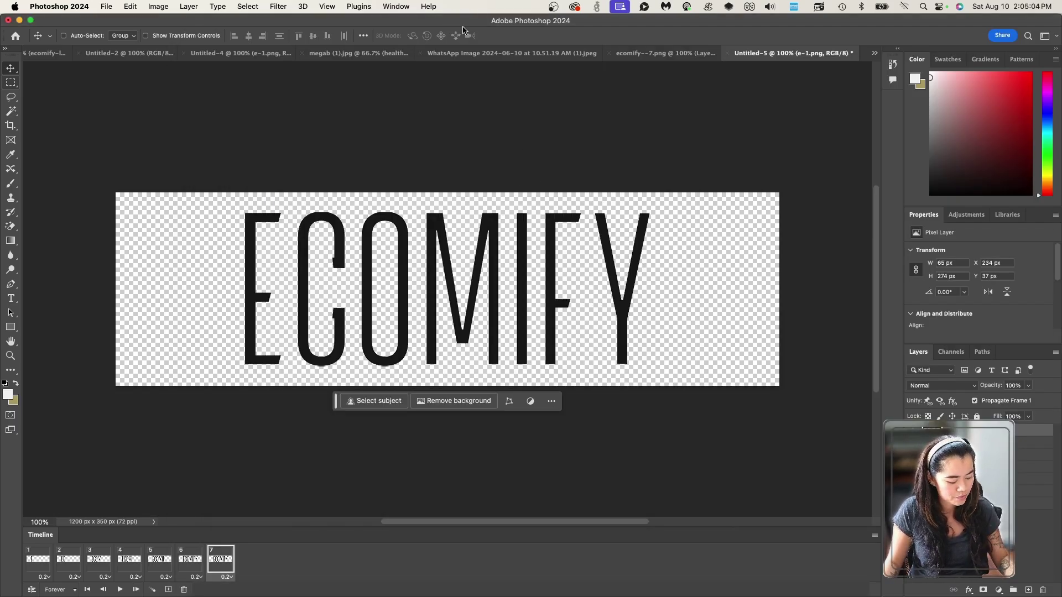
Switch to Chrome, open the Navbar settings, and remove the current desktop logo image
key("super+Tab")
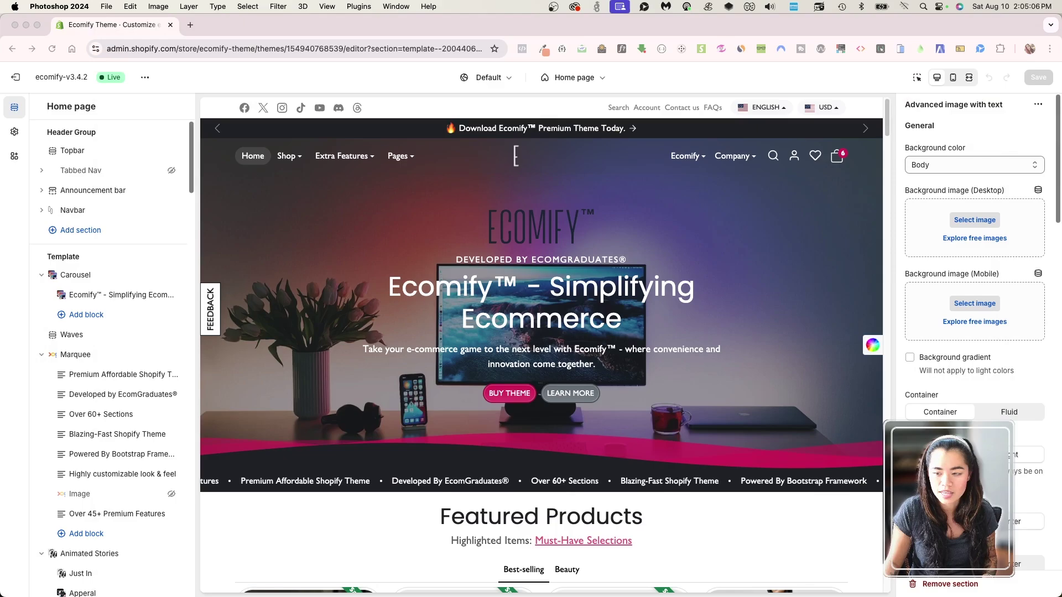
left_click(70, 209)
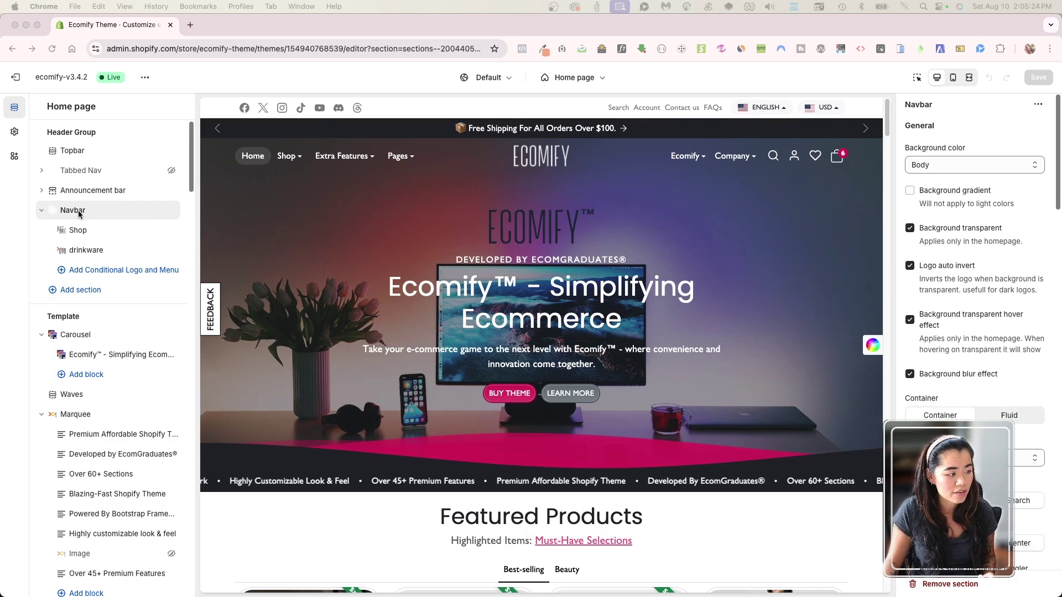
scroll(974, 332, "down", 5)
scroll(974, 332, "down", 5)
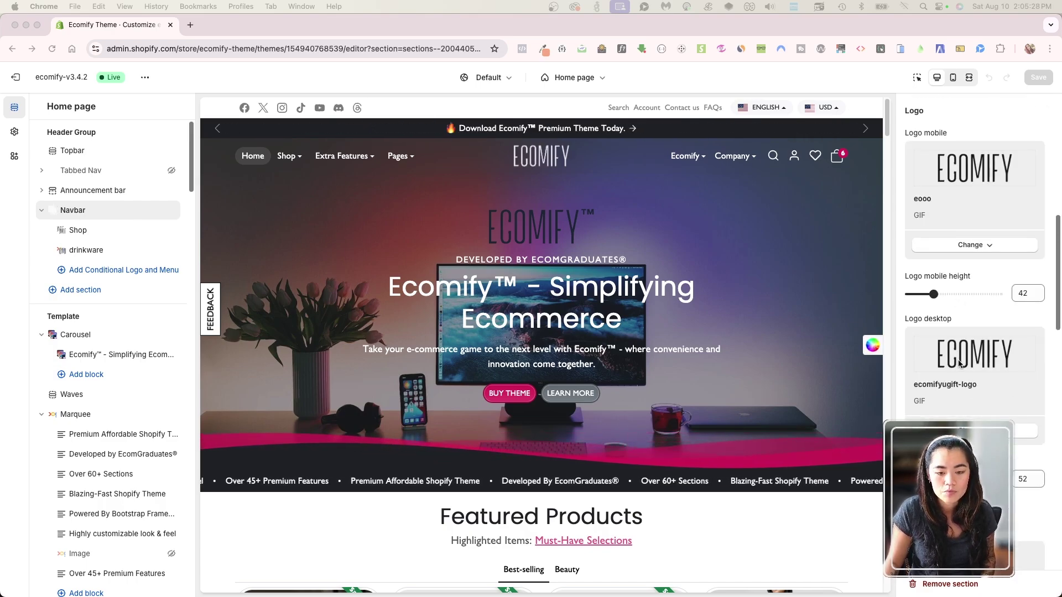
left_click(952, 431)
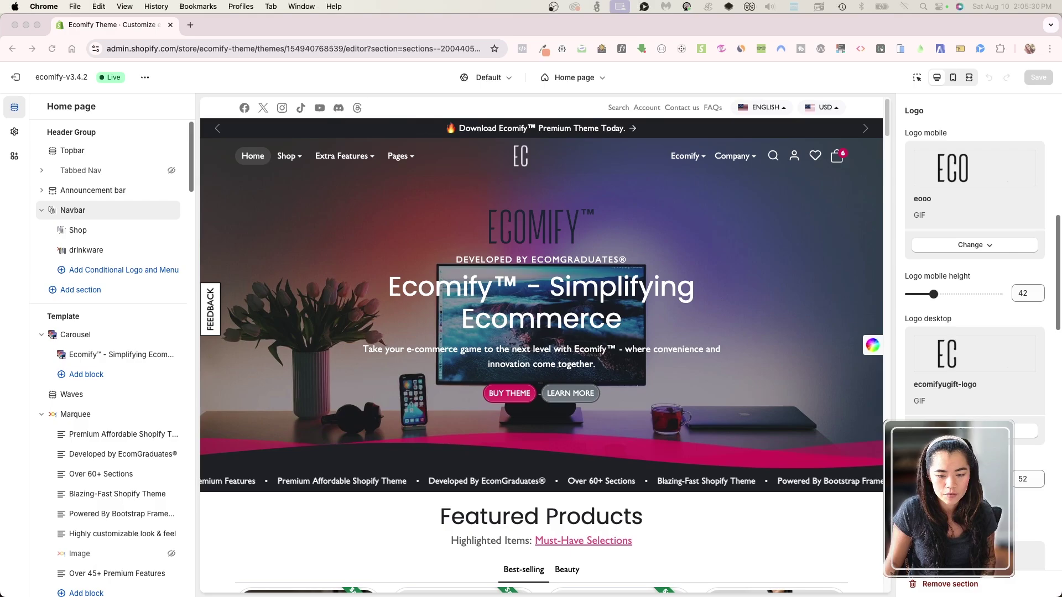
left_click(960, 493)
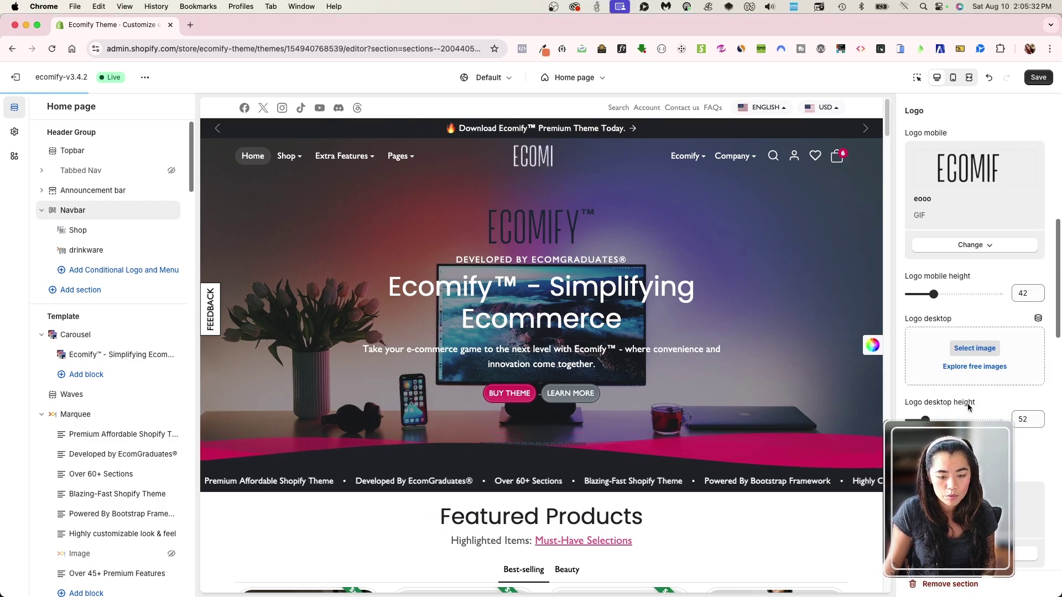
Upload ecooo-logo.gif via Select image > Add images and confirm it with Done
left_click(978, 348)
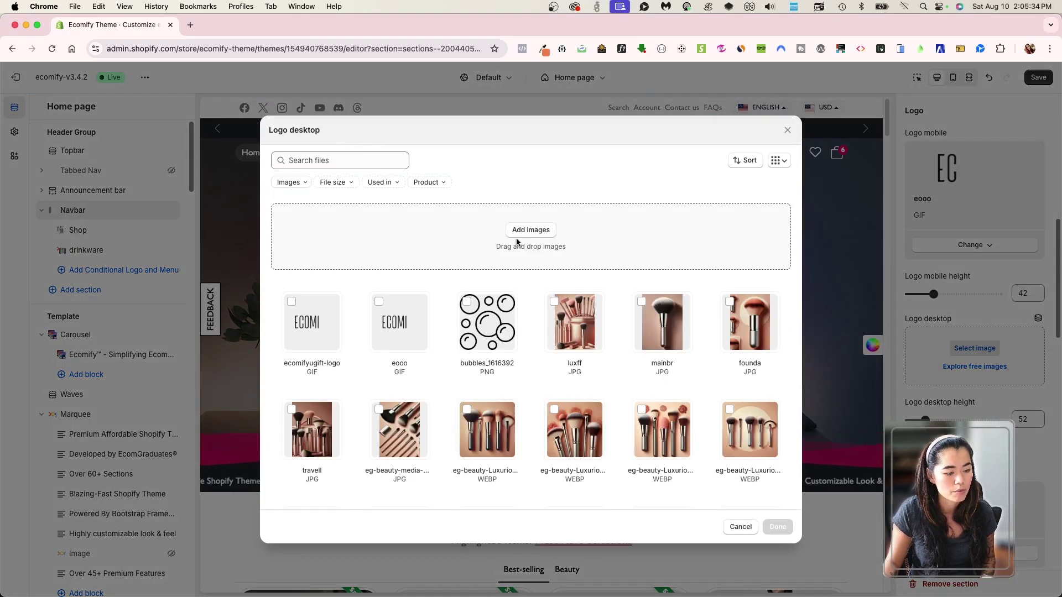
left_click(527, 216)
left_click(197, 129)
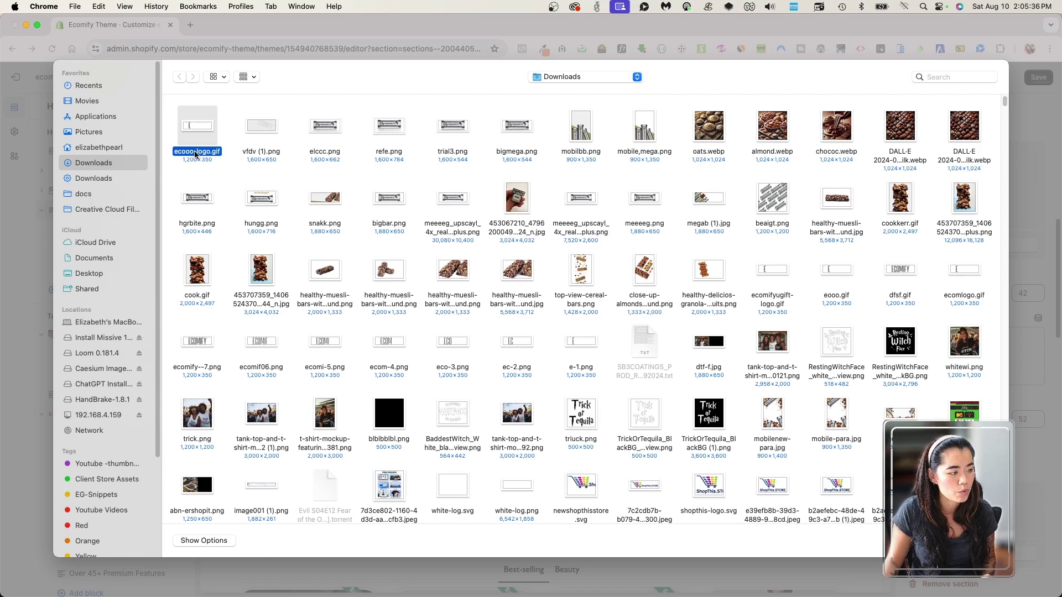
key("Return")
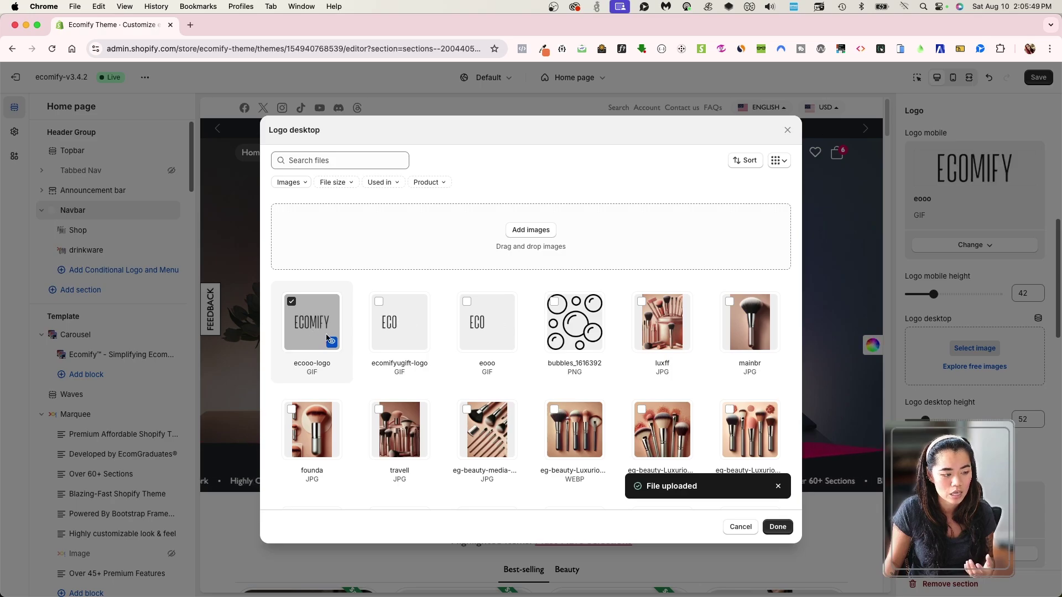
left_click(777, 527)
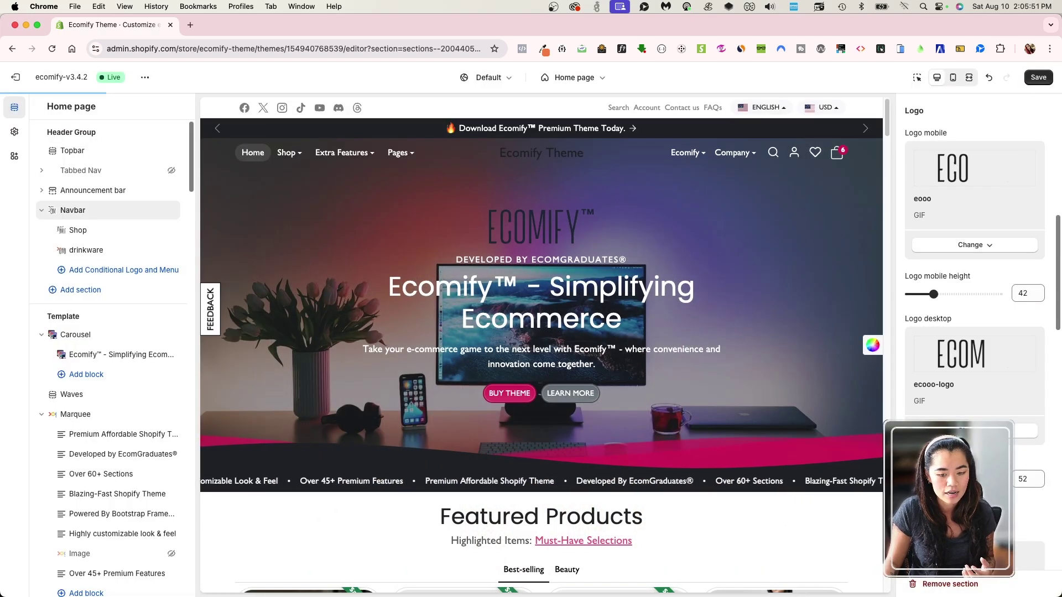